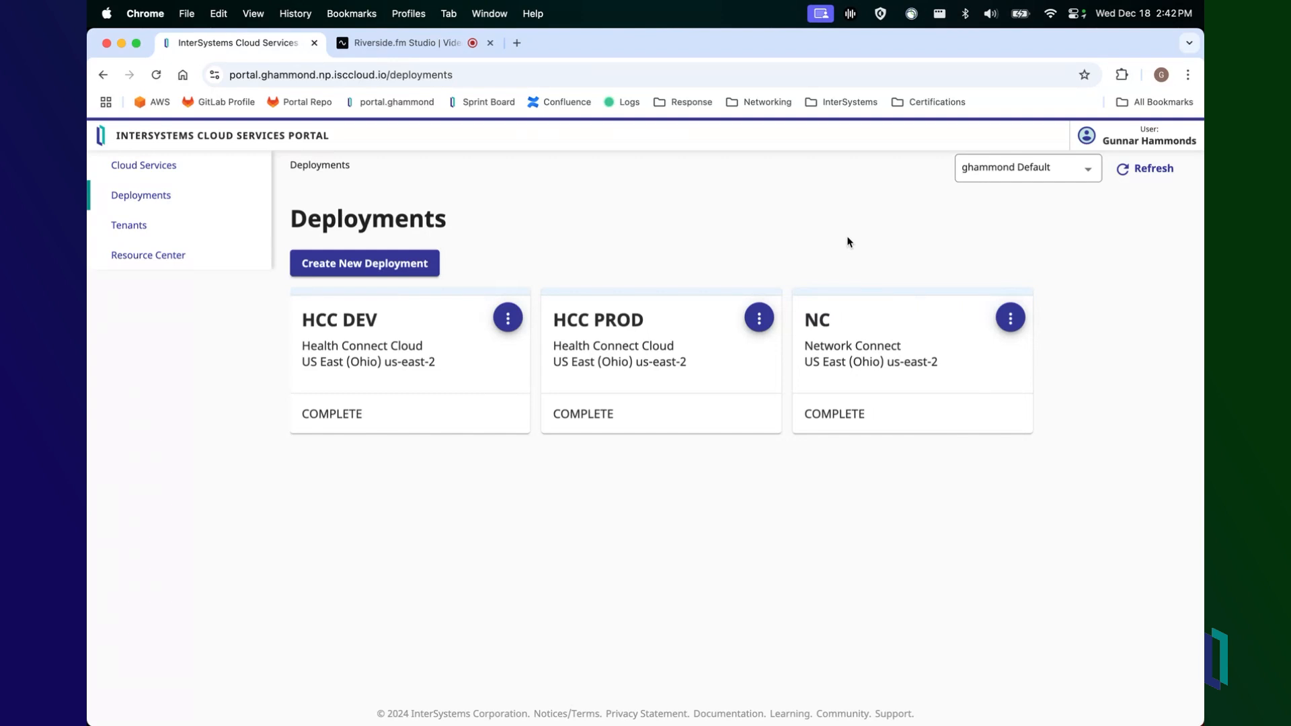
Open the HCC DEV deployment's overview and check its CIDR block.
{"action": "left_click", "coordinate": [418, 340]}
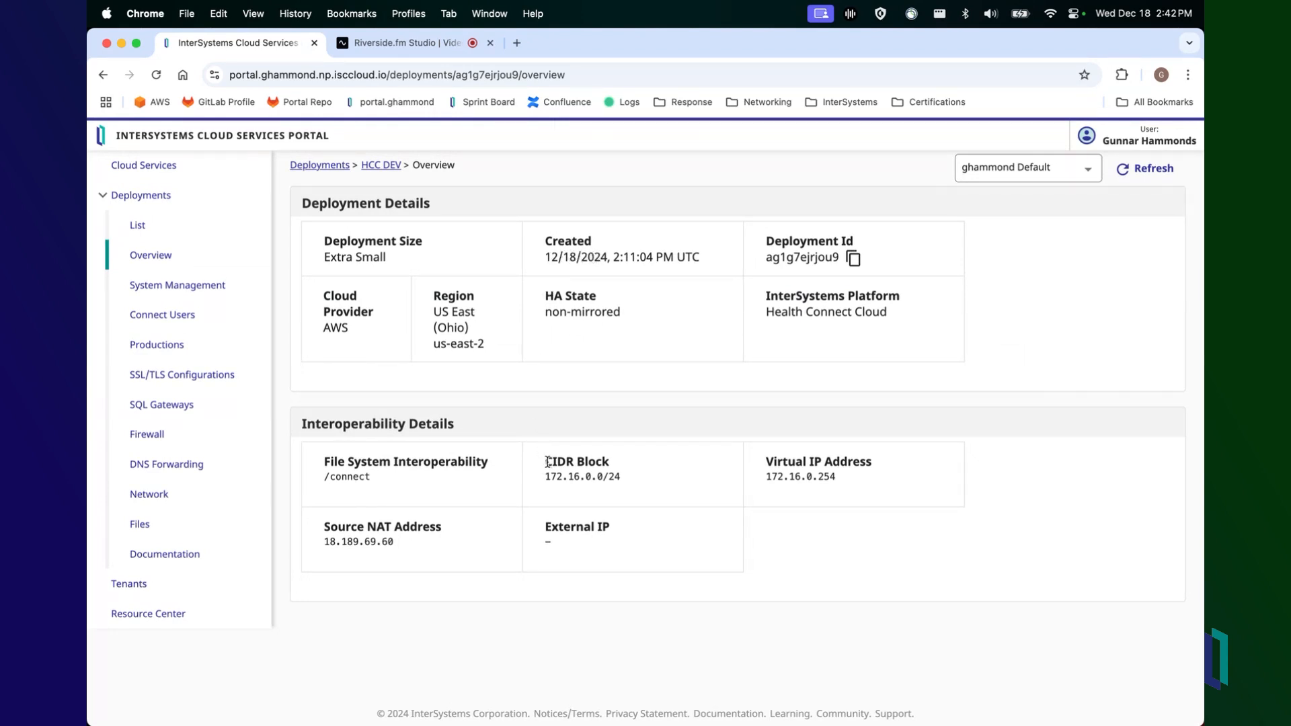
{"action": "left_click_drag", "start_coordinate": [548, 462], "coordinate": [617, 480]}
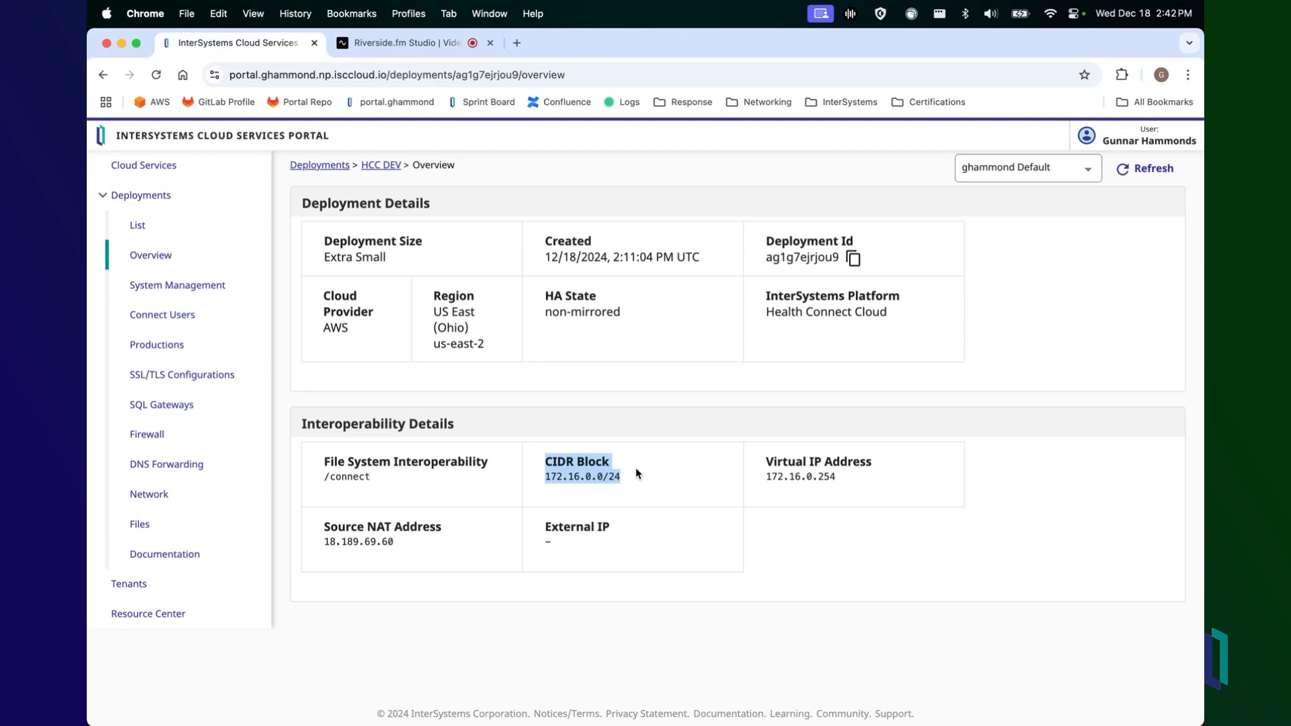
{"action": "left_click", "coordinate": [636, 469]}
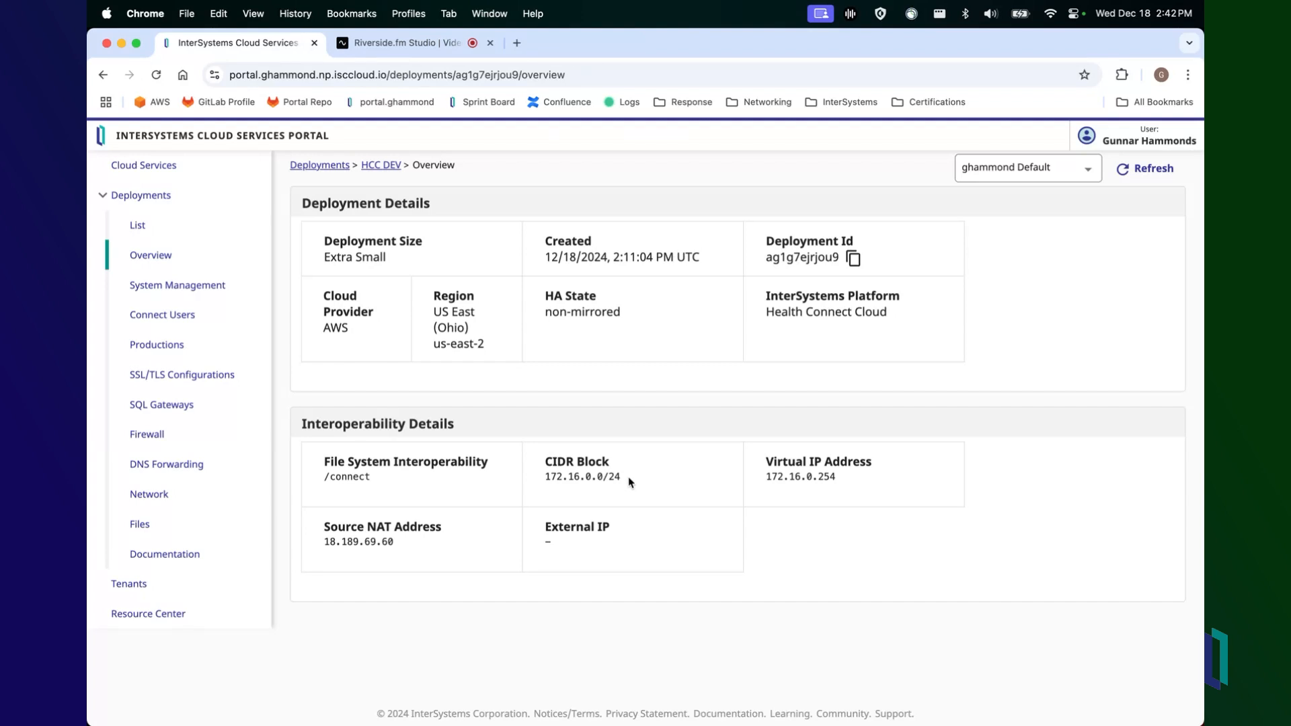
{"action": "left_click_drag", "start_coordinate": [628, 480], "coordinate": [544, 485]}
{"action": "left_click", "coordinate": [538, 478]}
Return to the deployments list, open the HCC PROD overview and check its CIDR block.
{"action": "left_click", "coordinate": [231, 237]}
{"action": "left_click", "coordinate": [614, 369]}
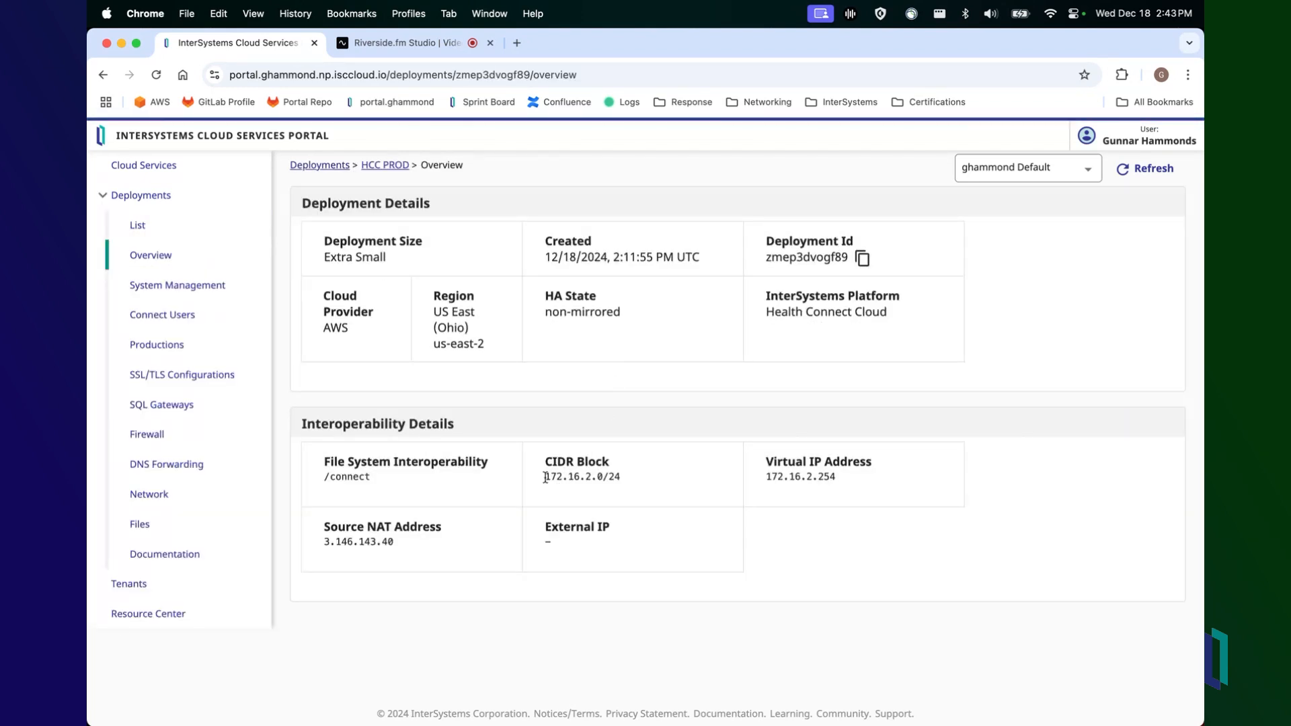
{"action": "left_click_drag", "start_coordinate": [545, 477], "coordinate": [628, 486]}
{"action": "left_click", "coordinate": [629, 488]}
Return to the deployments list, open the NC Network Connect overview and check its ASN.
{"action": "left_click", "coordinate": [210, 236]}
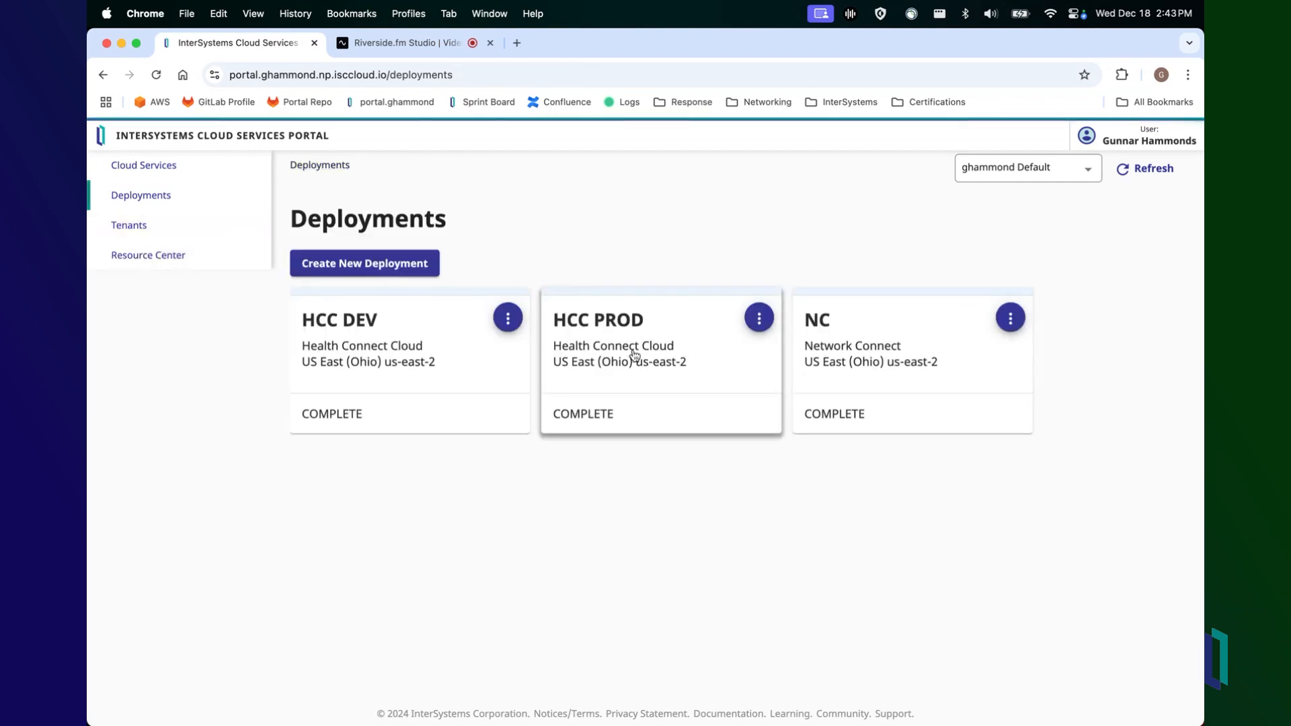
{"action": "left_click", "coordinate": [894, 343]}
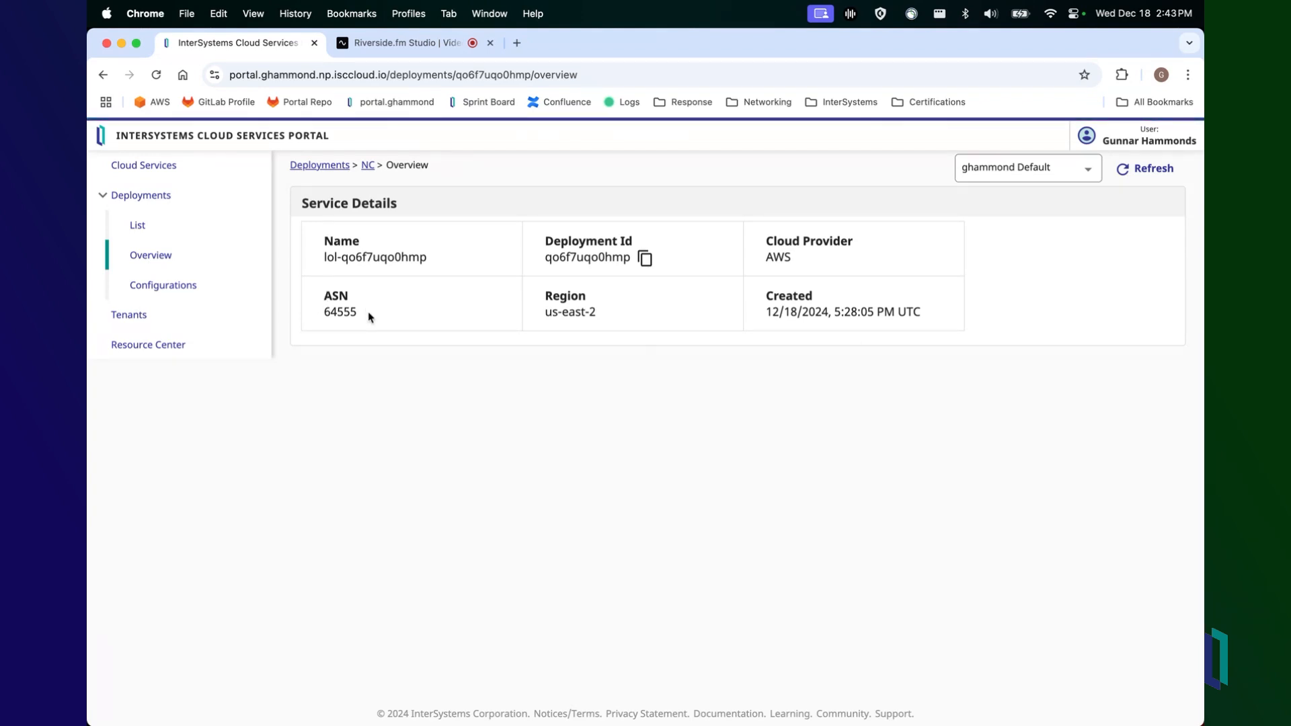
{"action": "left_click_drag", "start_coordinate": [379, 314], "coordinate": [325, 314]}
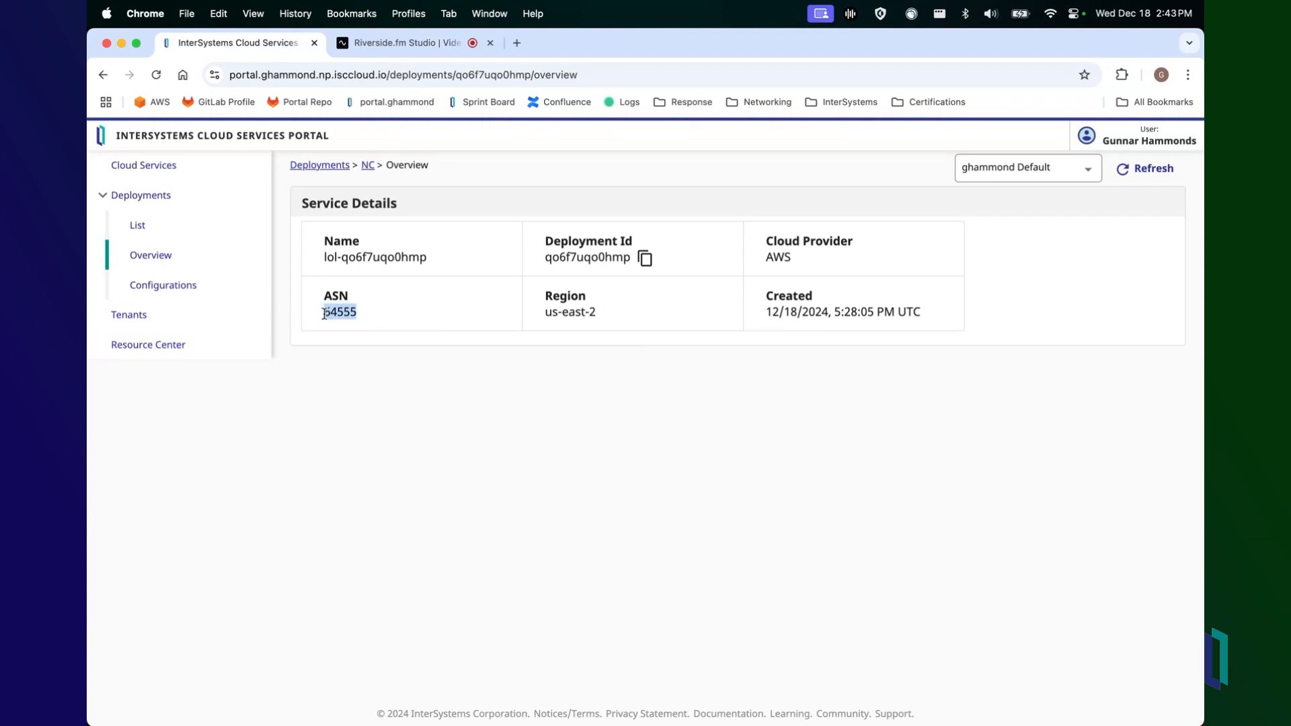
{"action": "left_click", "coordinate": [388, 318]}
Open the NC deployment's Network Connect configurations and review its deployment attachments and VPN connections.
{"action": "left_click", "coordinate": [218, 232]}
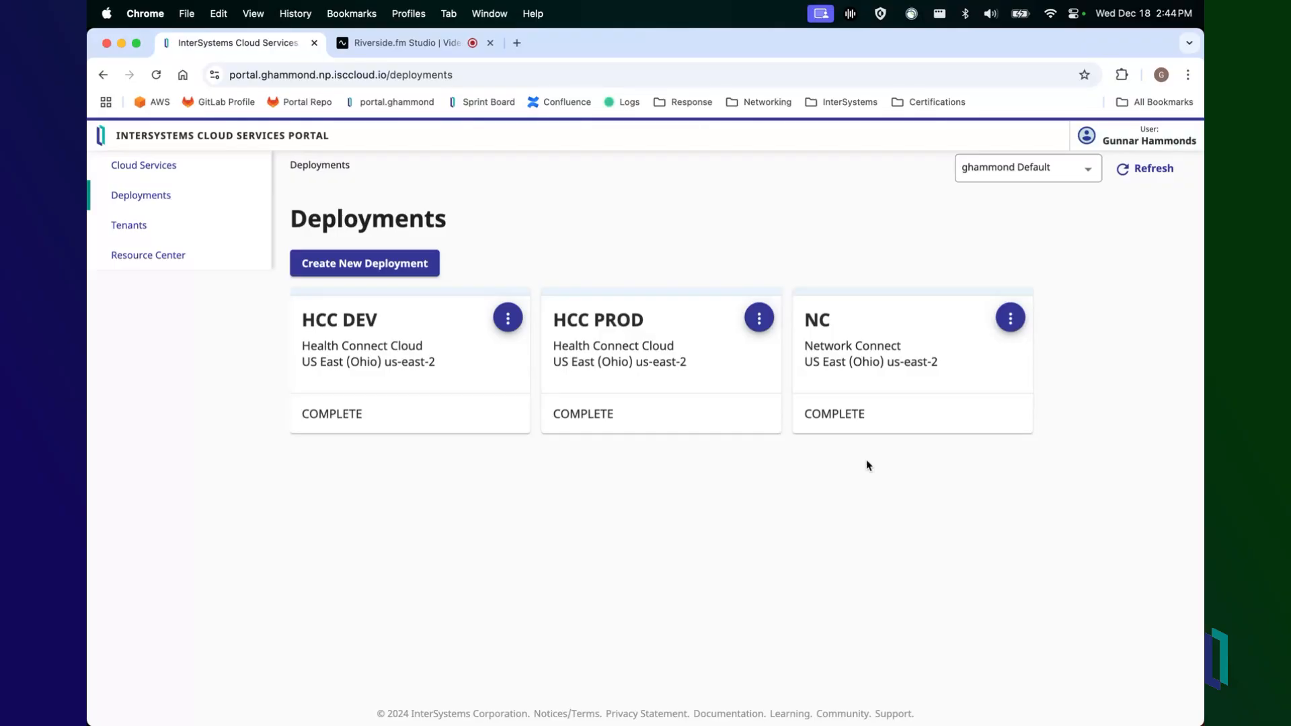
{"action": "left_click", "coordinate": [953, 384]}
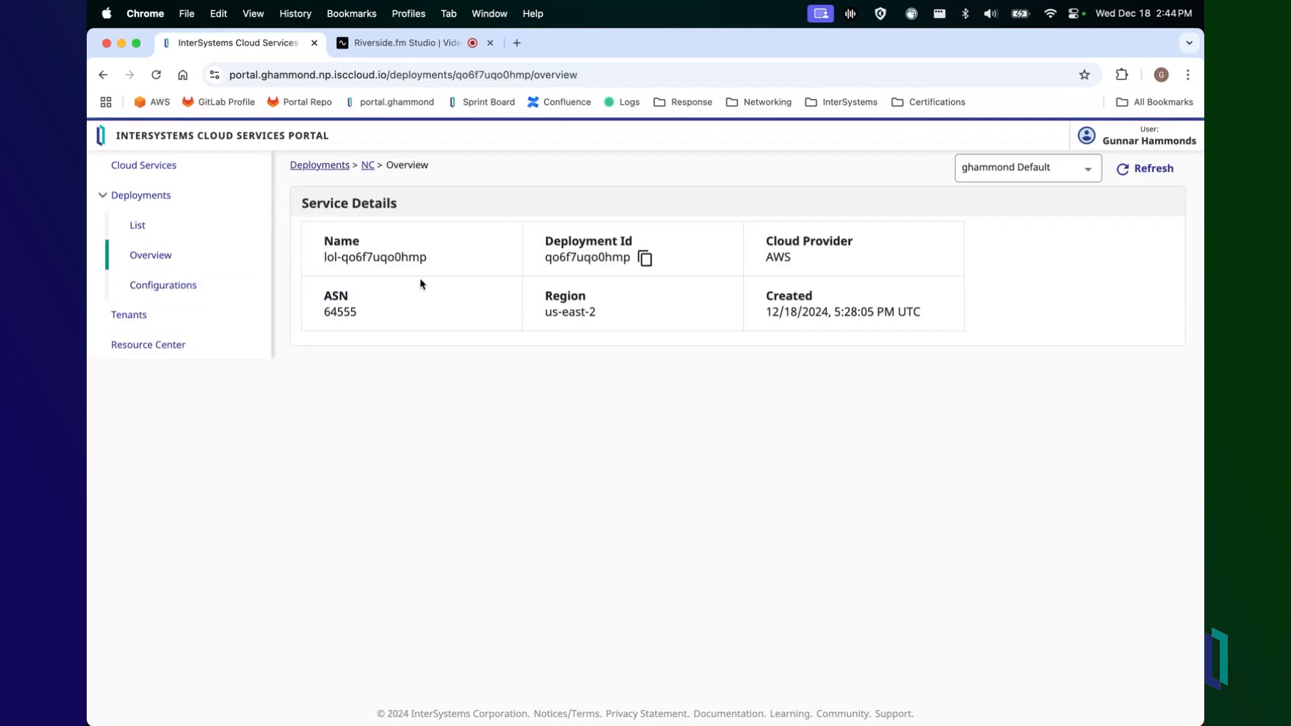
{"action": "left_click", "coordinate": [181, 288]}
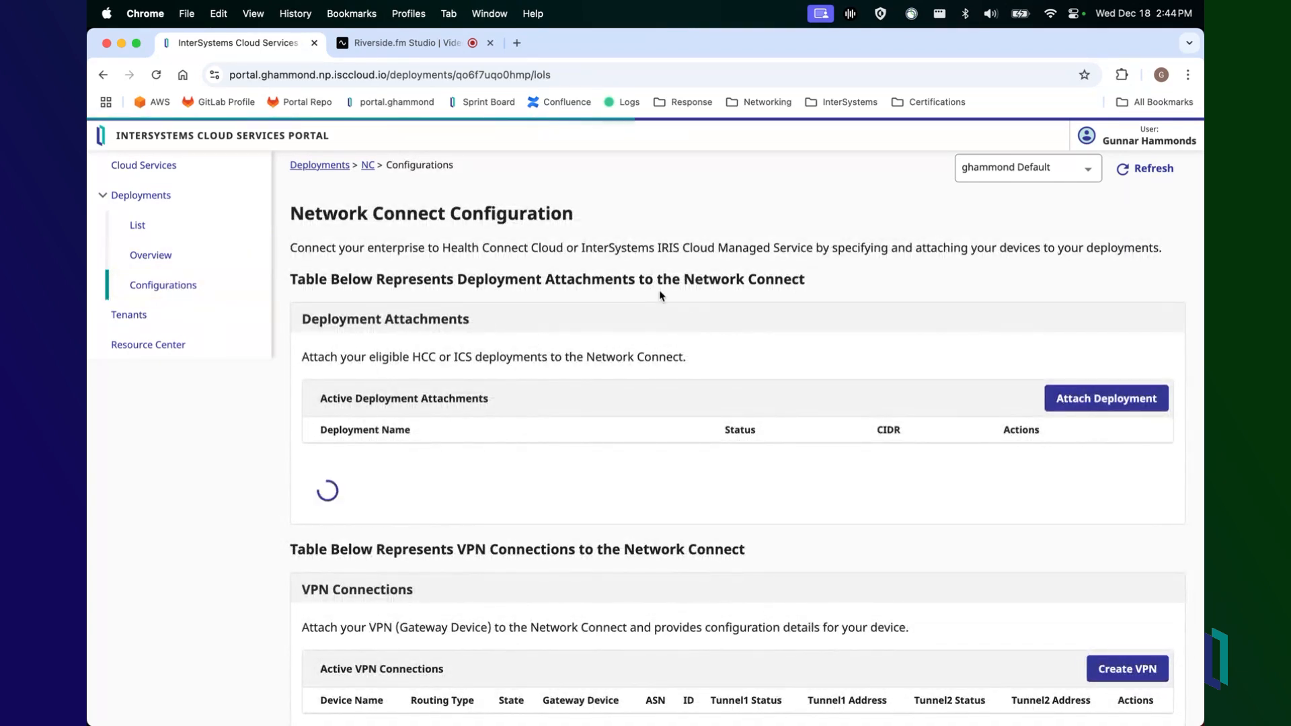
{"action": "scroll", "coordinate": [661, 296], "scroll_direction": "down", "scroll_amount": 3}
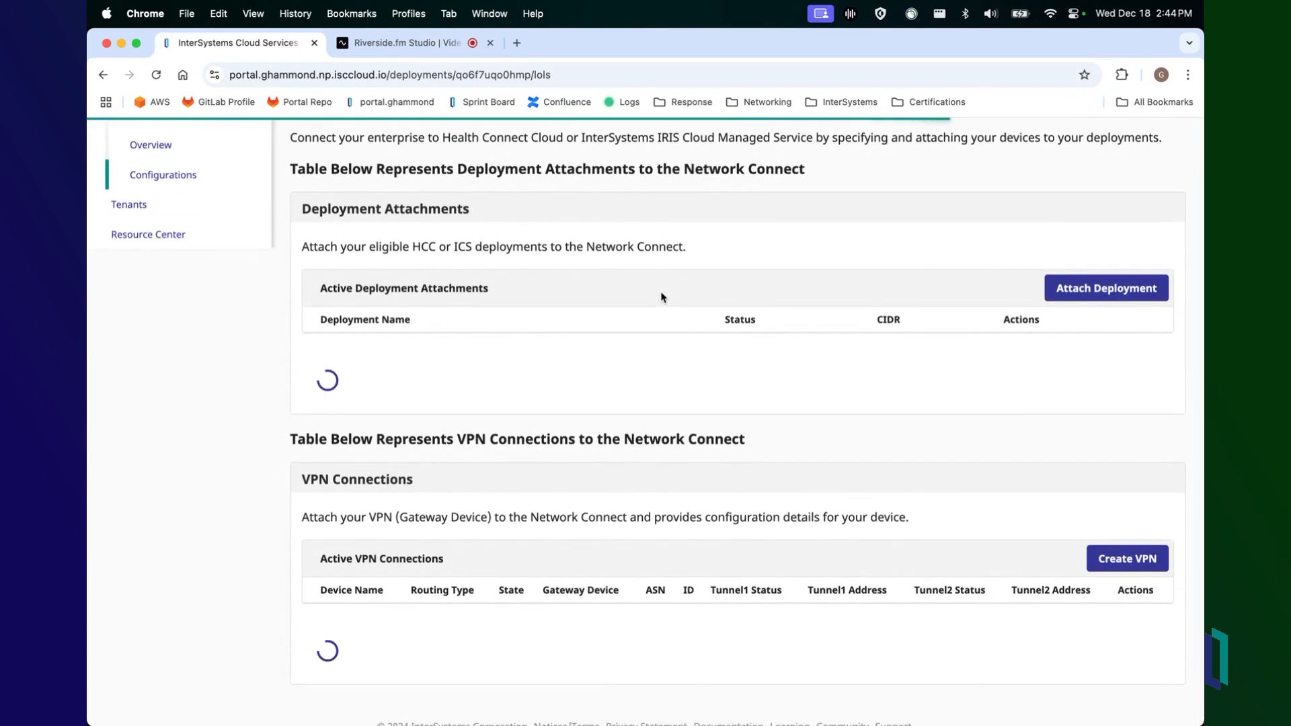
{"action": "scroll", "coordinate": [661, 297], "scroll_direction": "up", "scroll_amount": 1}
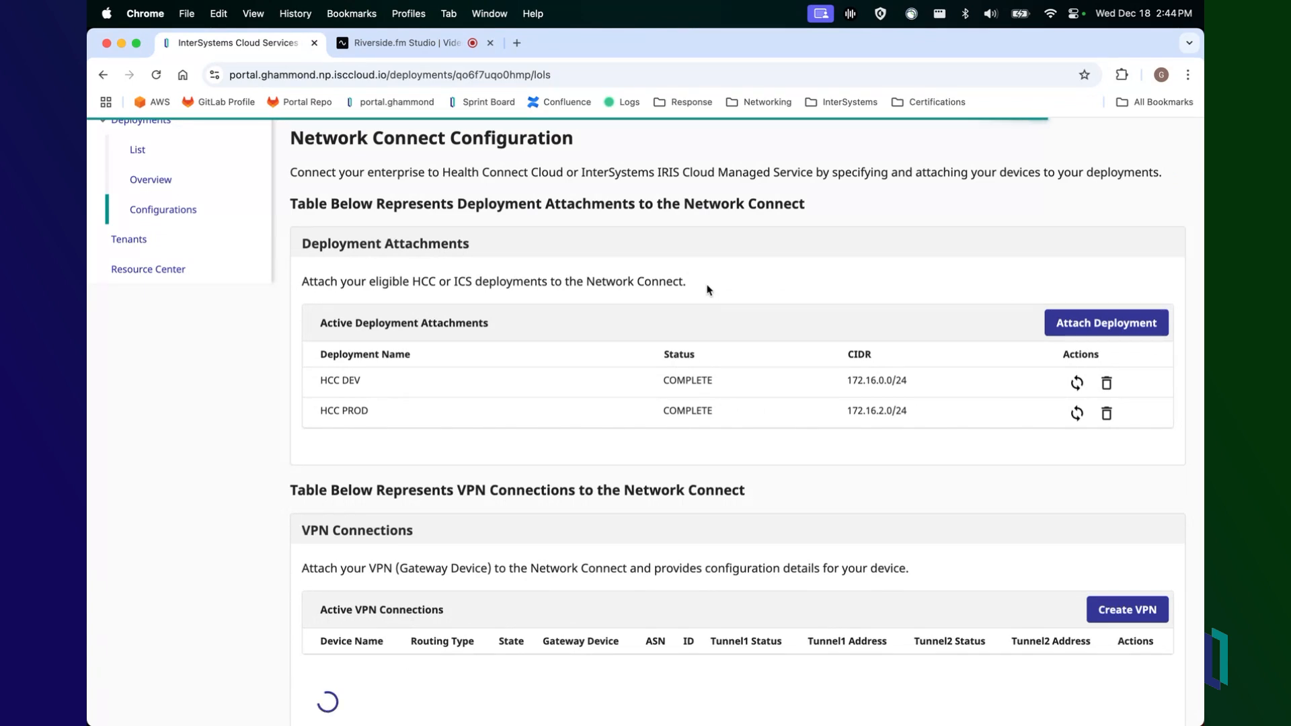
{"action": "scroll", "coordinate": [707, 289], "scroll_direction": "down", "scroll_amount": 1}
{"action": "scroll", "coordinate": [708, 290], "scroll_direction": "down", "scroll_amount": 1}
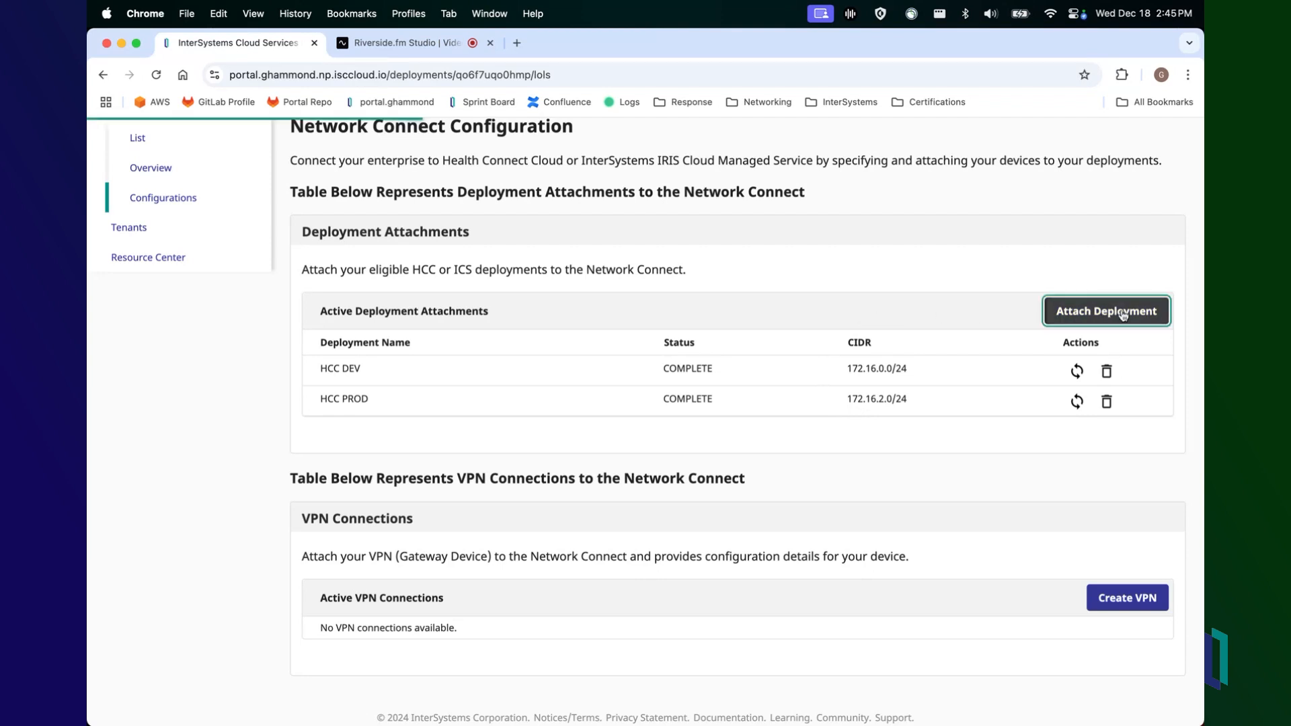
Check which HCC or ICS deployments are available to attach to the Network Connect, and close the dialog.
{"action": "left_click", "coordinate": [1053, 317]}
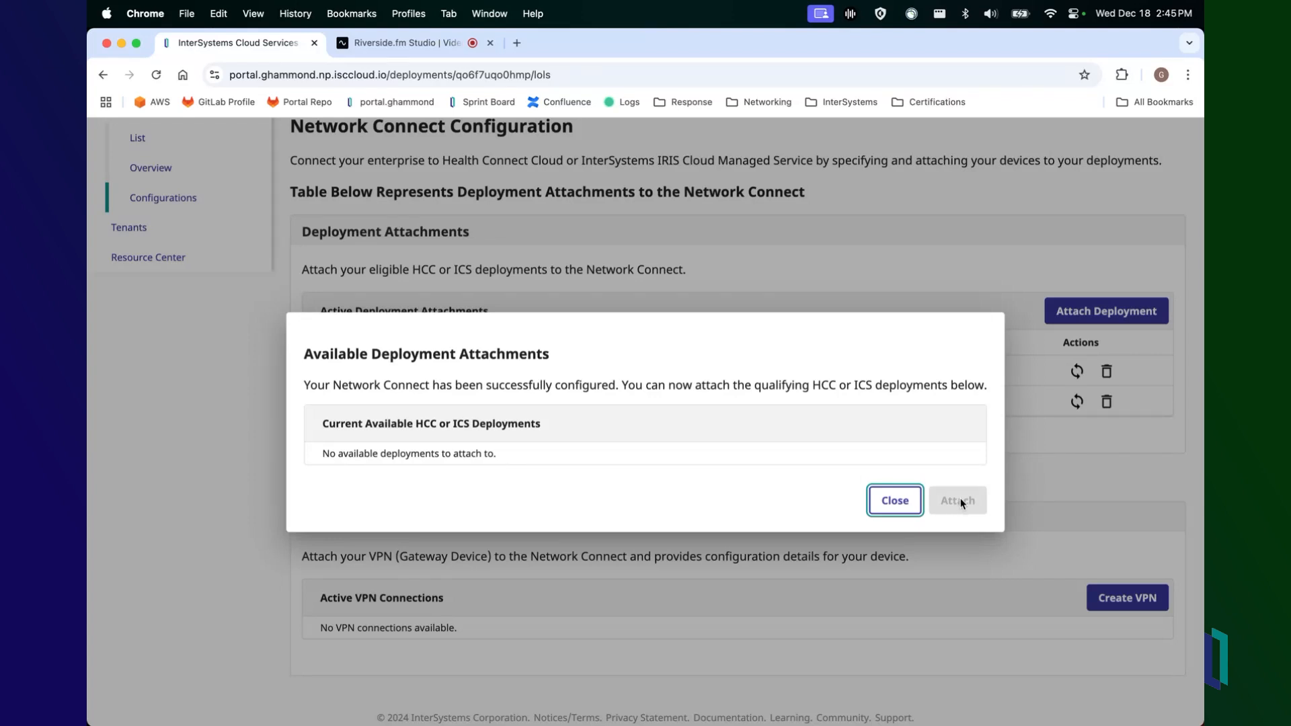
{"action": "left_click", "coordinate": [907, 508]}
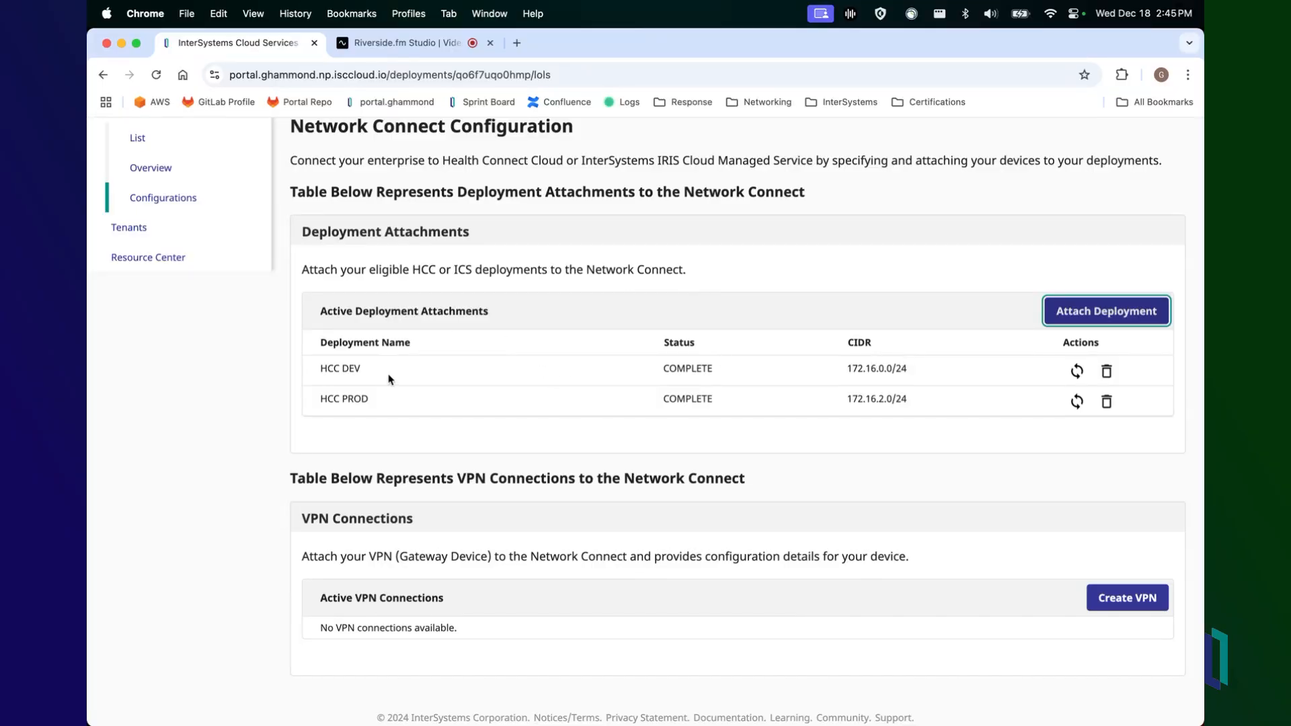
Start a new VPN connection on the Network Connect and name its gateway device DemoVPN.
{"action": "scroll", "coordinate": [560, 481], "scroll_direction": "down", "scroll_amount": 1}
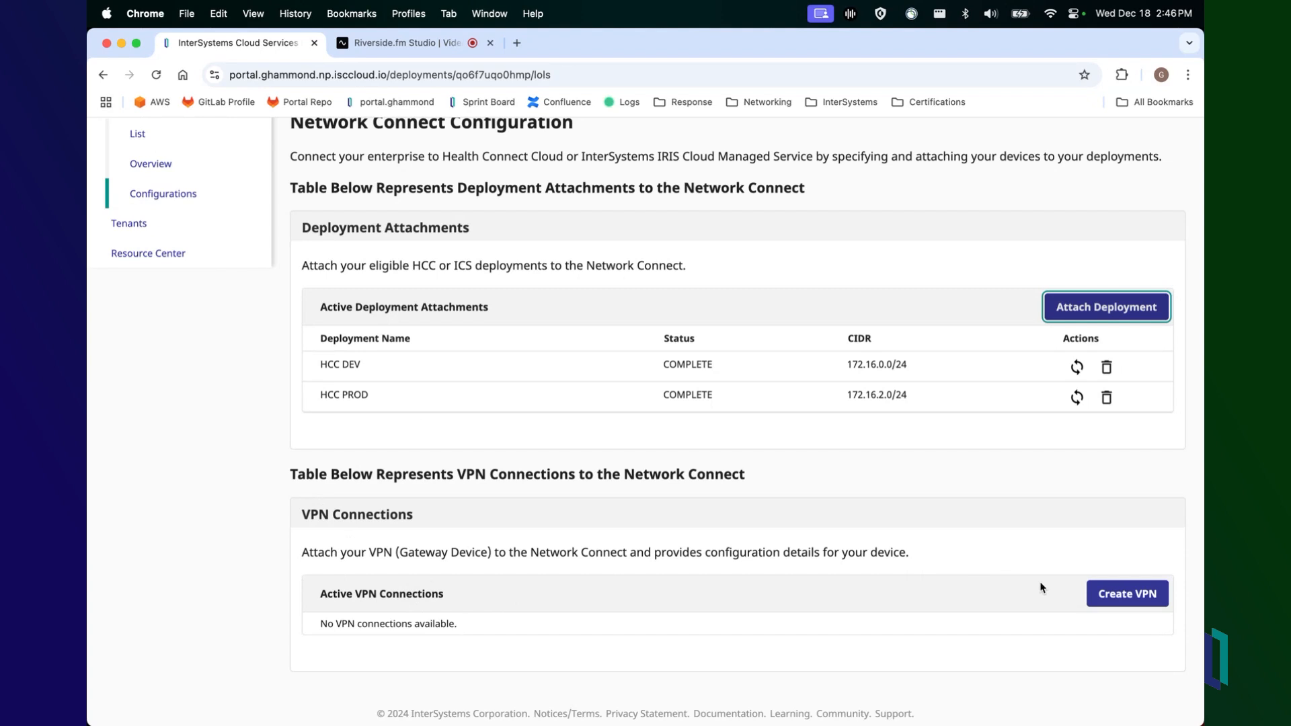
{"action": "left_click", "coordinate": [1113, 600]}
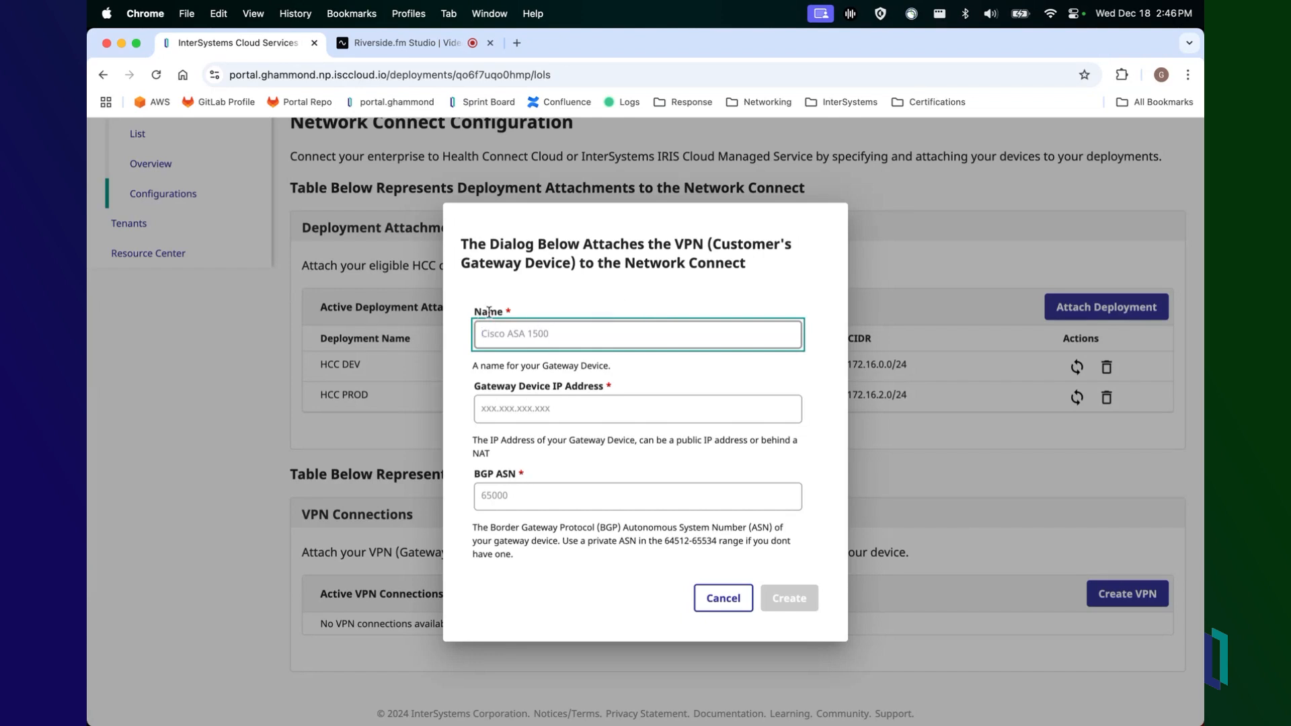
{"action": "left_click", "coordinate": [569, 304]}
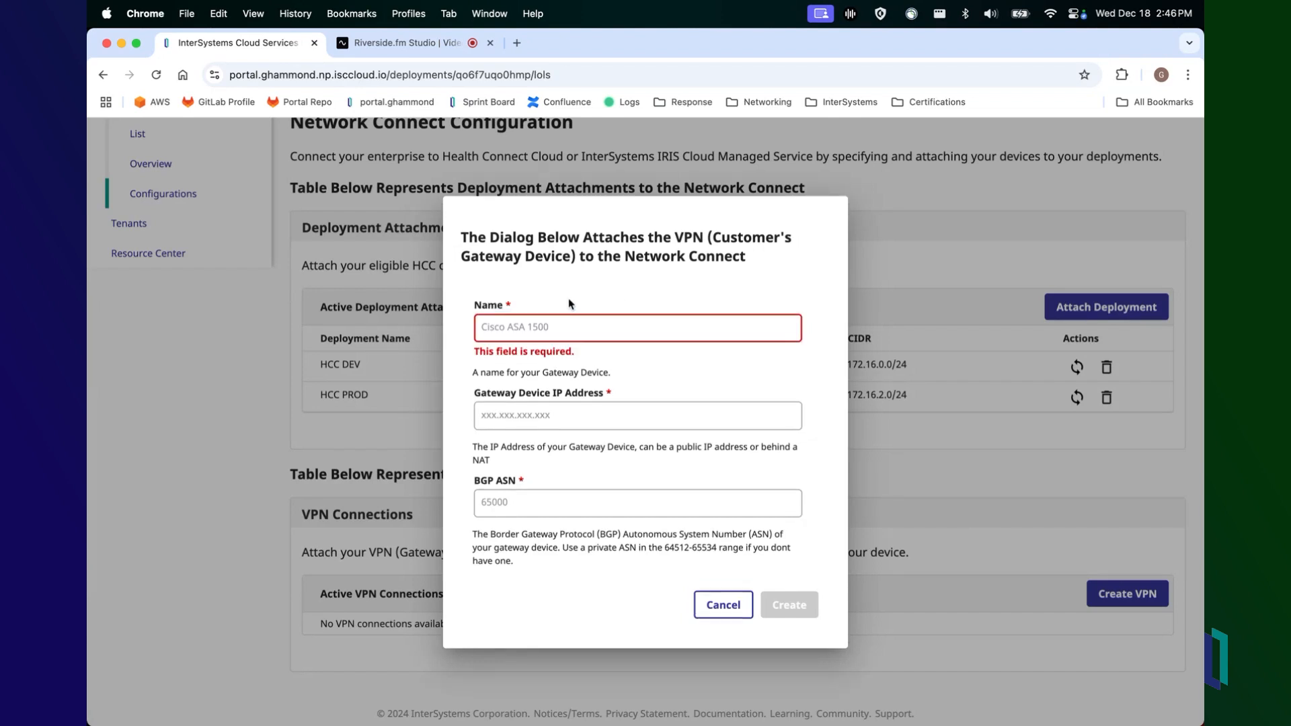
{"action": "left_click", "coordinate": [546, 326]}
{"action": "type", "text": "DemoVPN"}
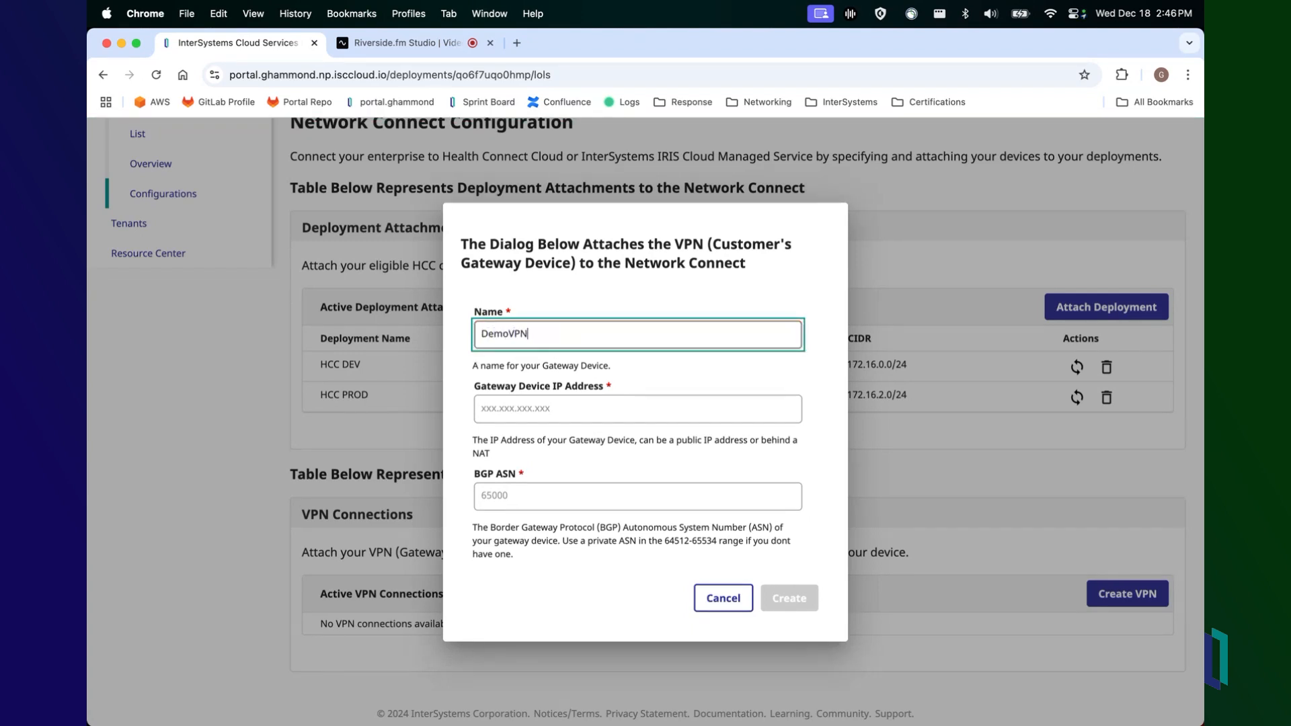
{"action": "left_click", "coordinate": [682, 381]}
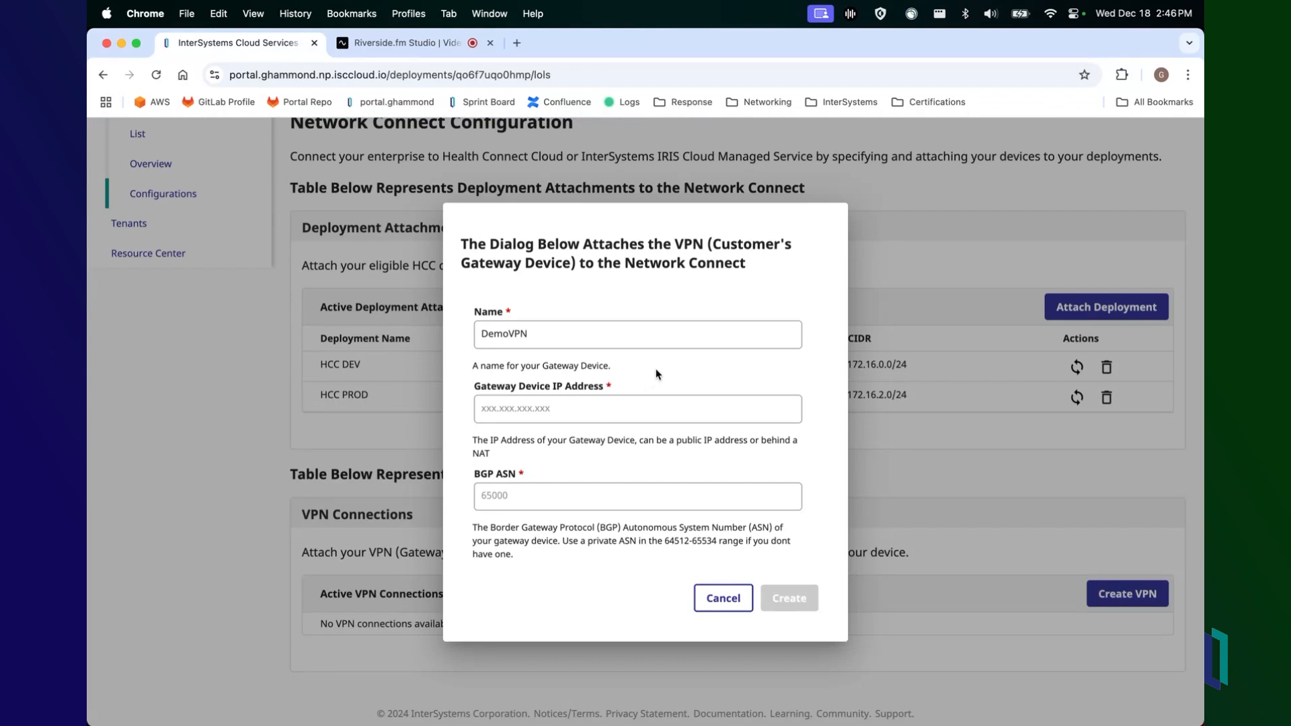
Set the gateway device IP address to 3.16.82.52 and the BGP ASN to 64513, and create the VPN.
{"action": "left_click", "coordinate": [625, 409]}
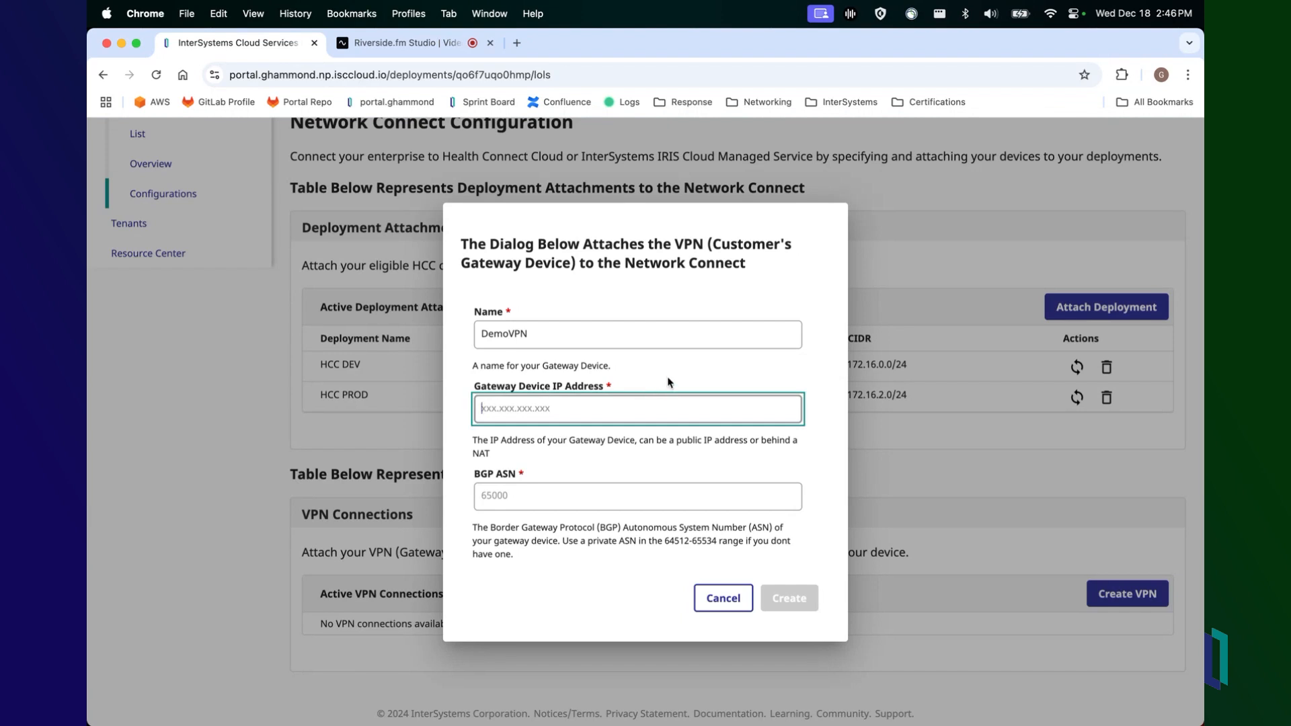
{"action": "type", "text": "3.16.82.52"}
{"action": "left_click", "coordinate": [682, 377]}
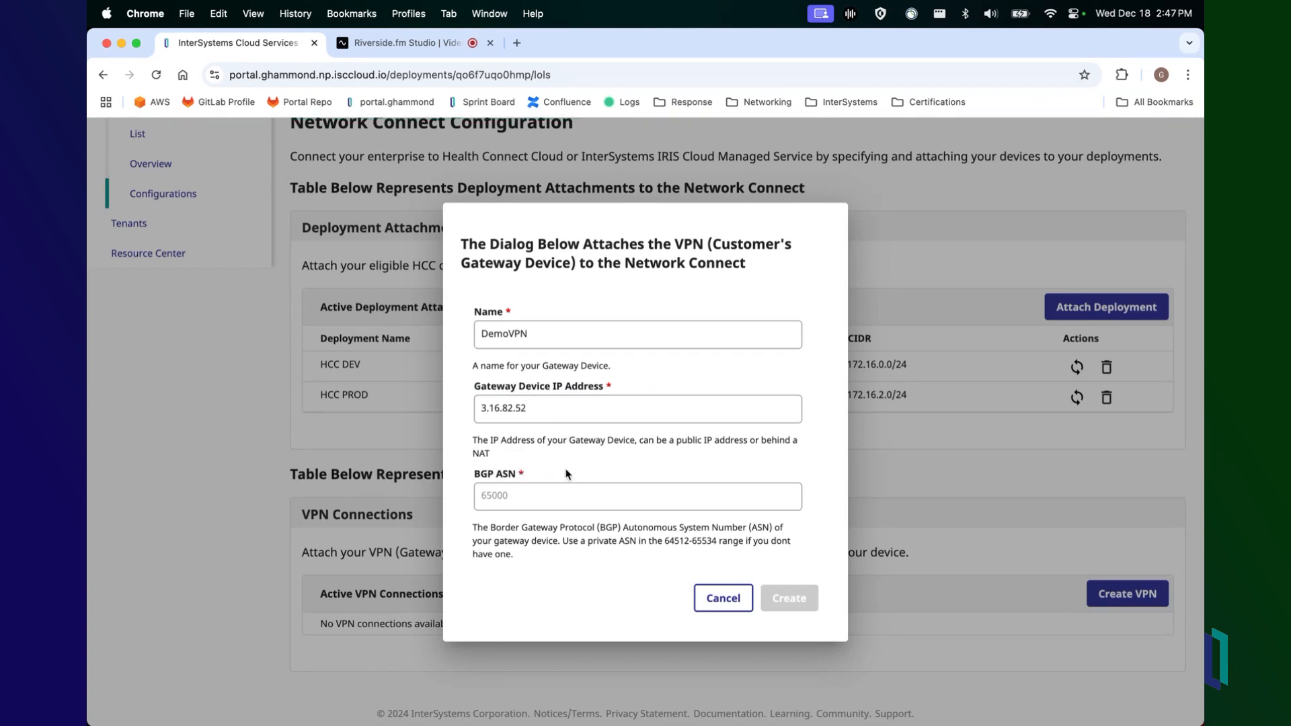
{"action": "left_click", "coordinate": [540, 497]}
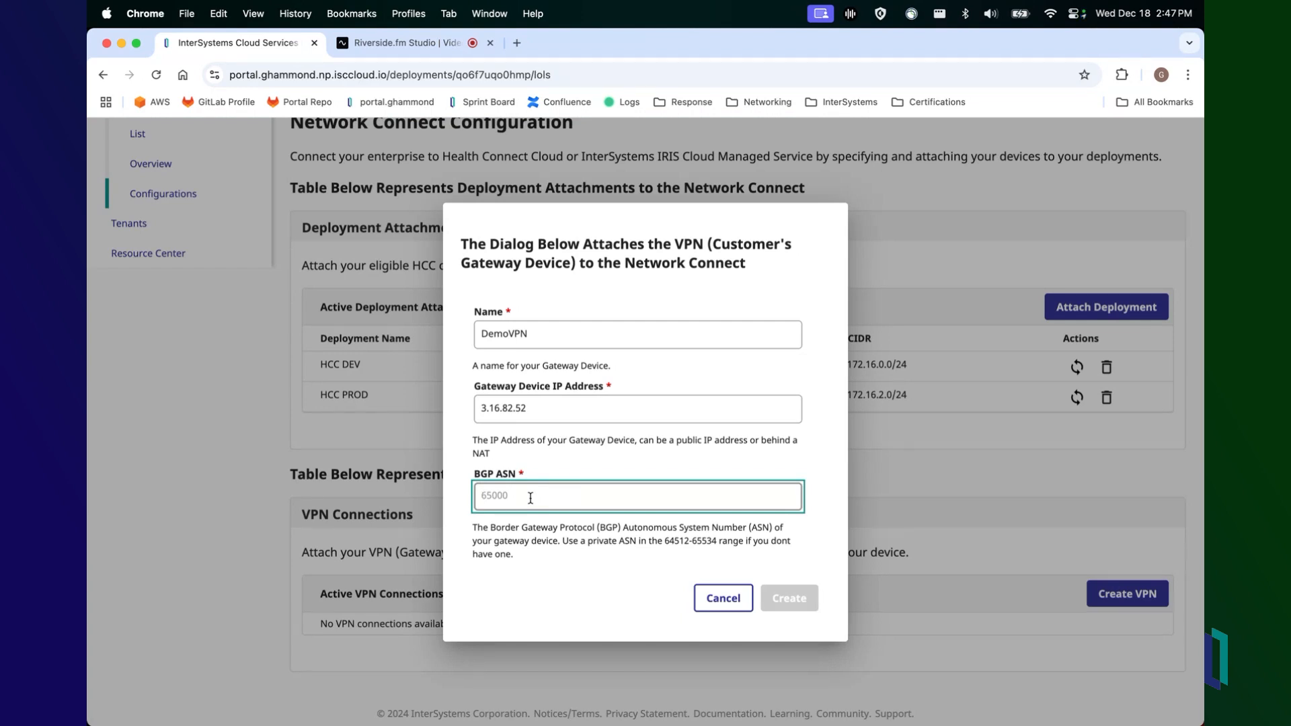
{"action": "type", "text": "64513"}
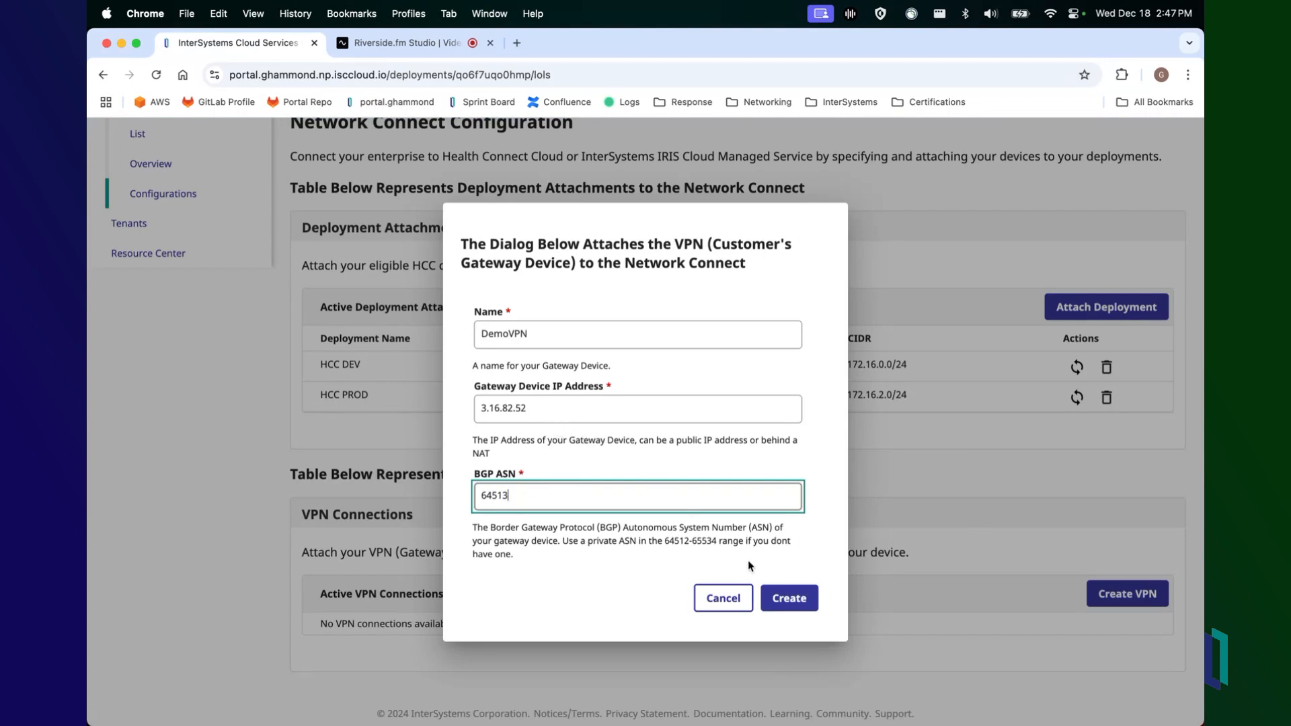
{"action": "left_click", "coordinate": [788, 598]}
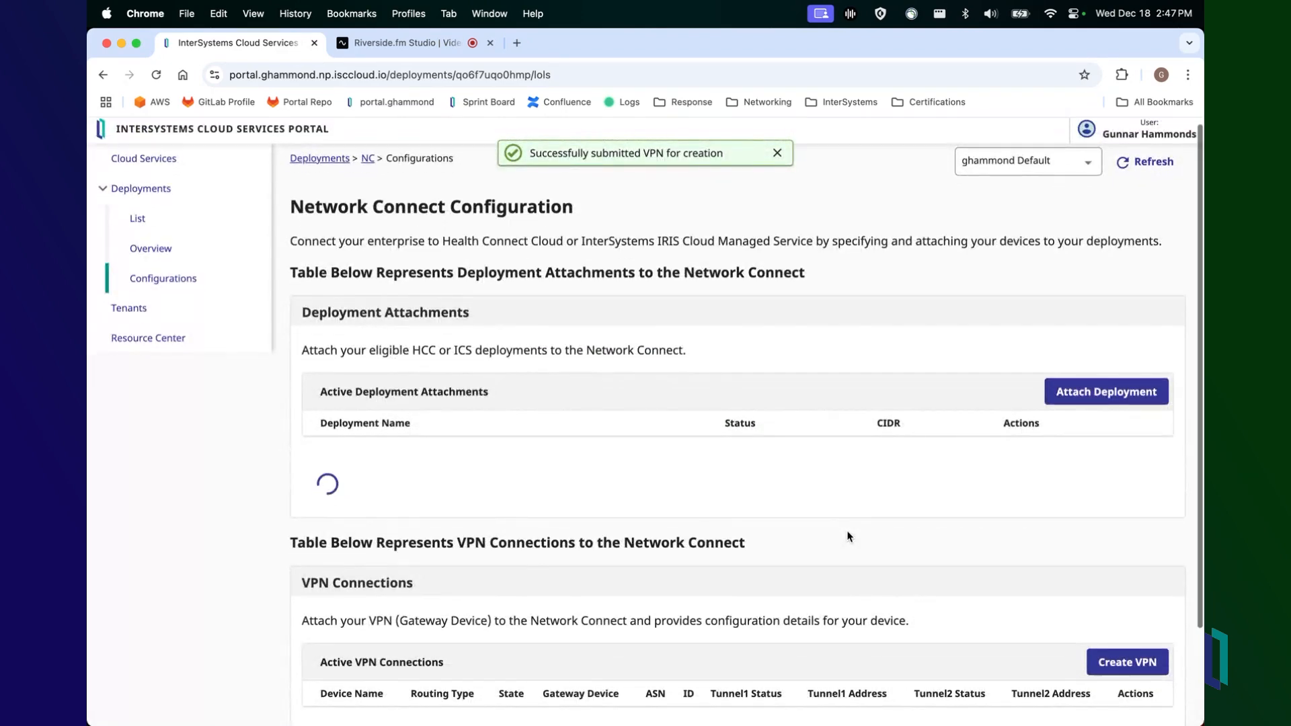
Examine the DemoVPN entry's device name, routing type, state and status of both tunnels in the active VPN connections.
{"action": "scroll", "coordinate": [847, 536], "scroll_direction": "down", "scroll_amount": 1}
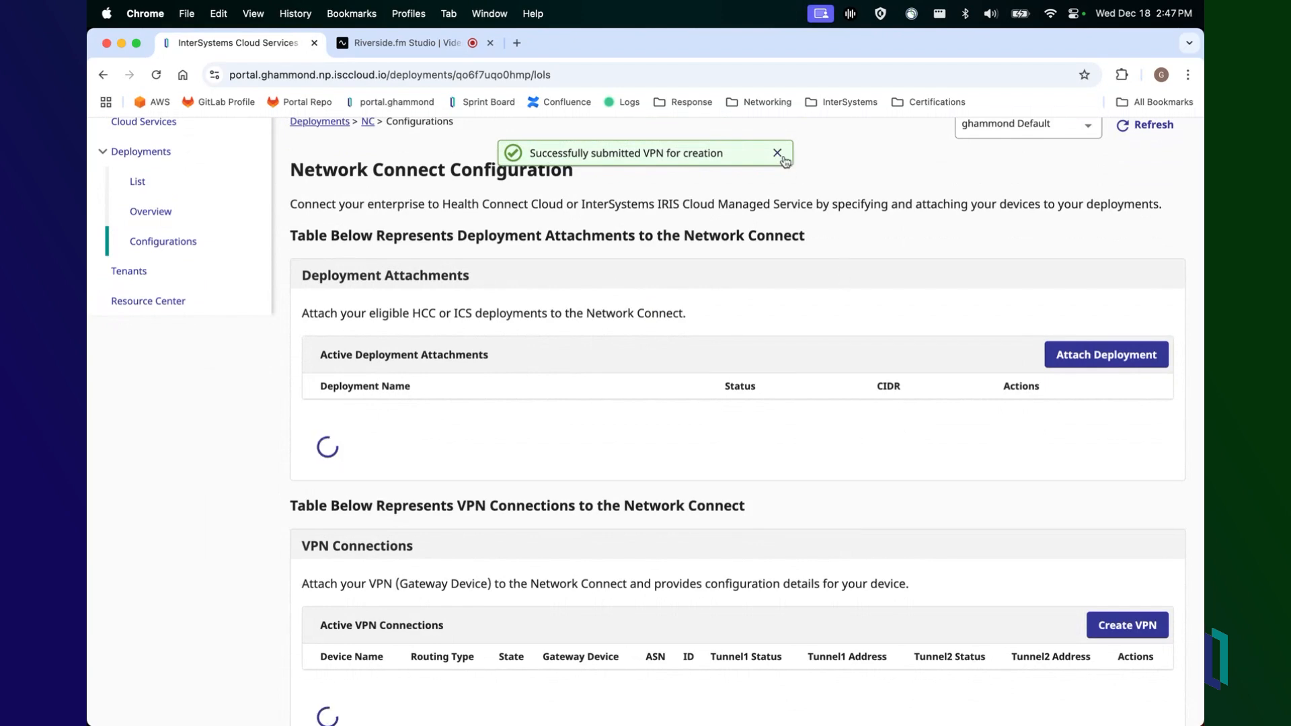
{"action": "scroll", "coordinate": [791, 328], "scroll_direction": "down", "scroll_amount": 1}
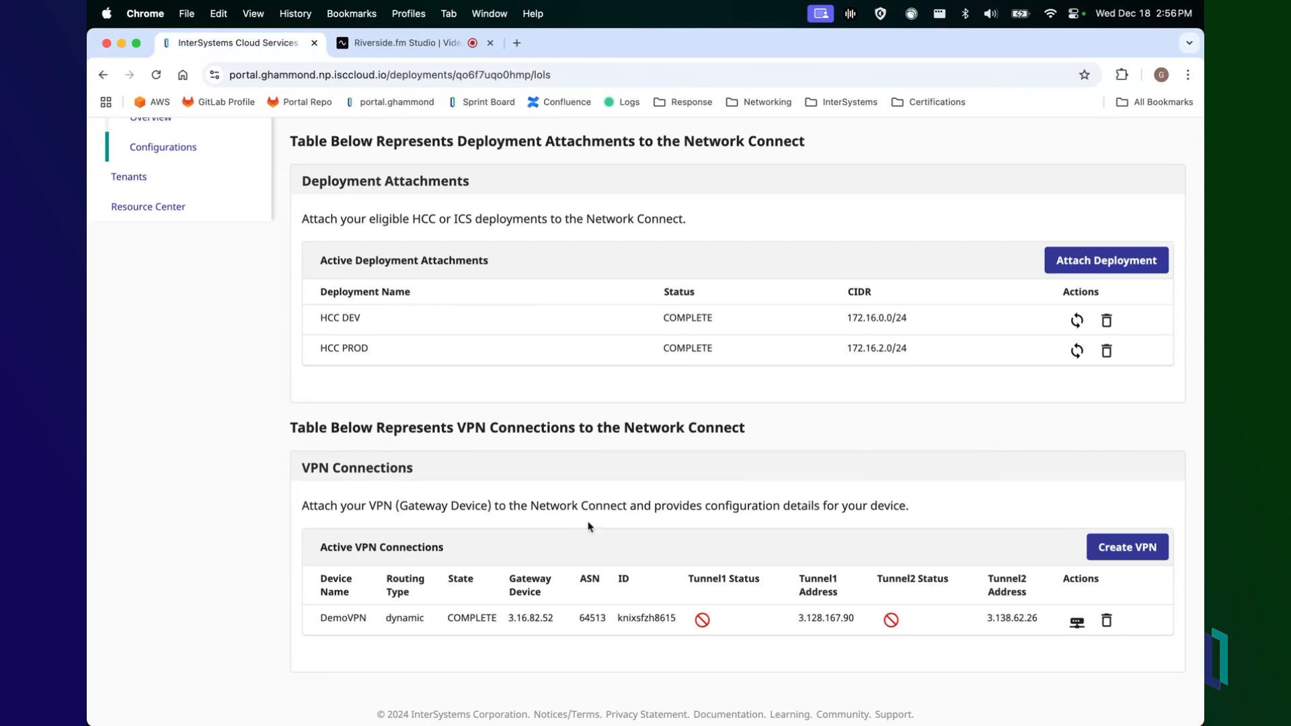
{"action": "left_click_drag", "start_coordinate": [319, 616], "coordinate": [366, 616]}
{"action": "left_click", "coordinate": [404, 615]}
{"action": "double_click", "coordinate": [464, 615]}
{"action": "left_click", "coordinate": [636, 539]}
{"action": "mouse_move", "coordinate": [892, 620]}
{"action": "mouse_move", "coordinate": [716, 621]}
Open DemoVPN's gateway device configuration options and choose vendor Vyatta with platform Vyatta Network OS.
{"action": "left_click", "coordinate": [1077, 622]}
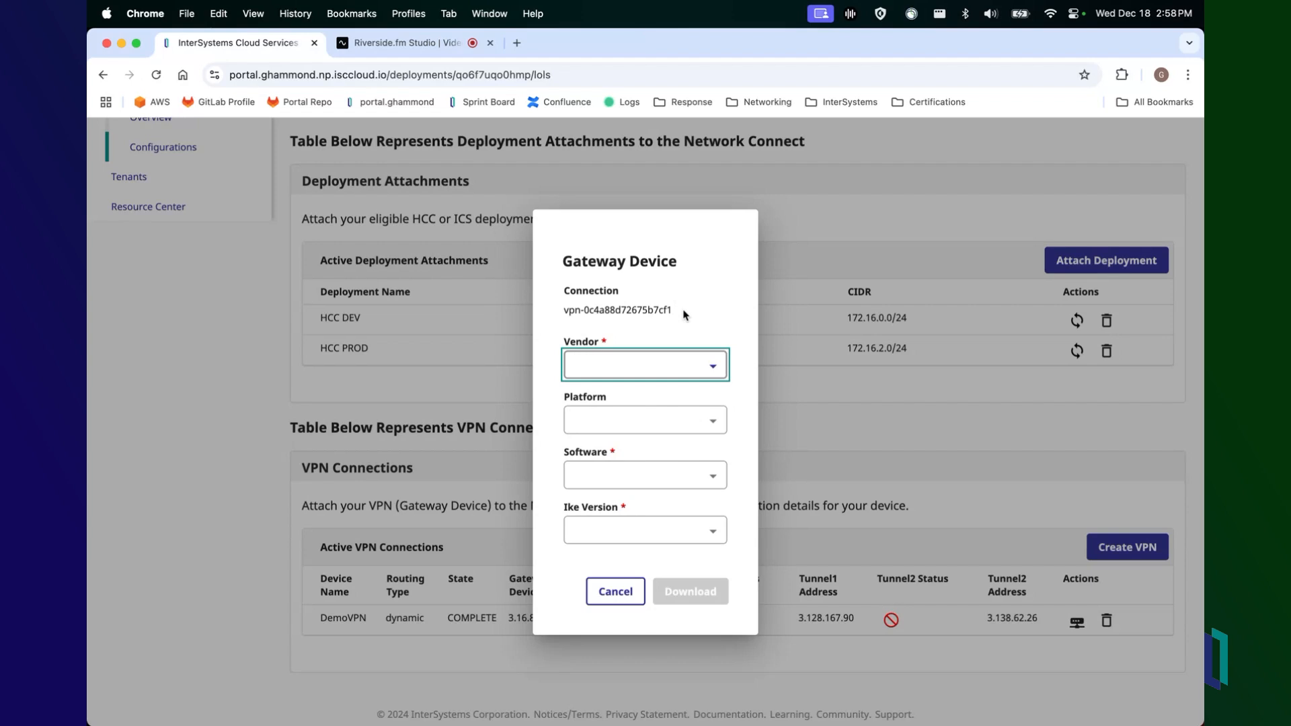
{"action": "left_click", "coordinate": [658, 364]}
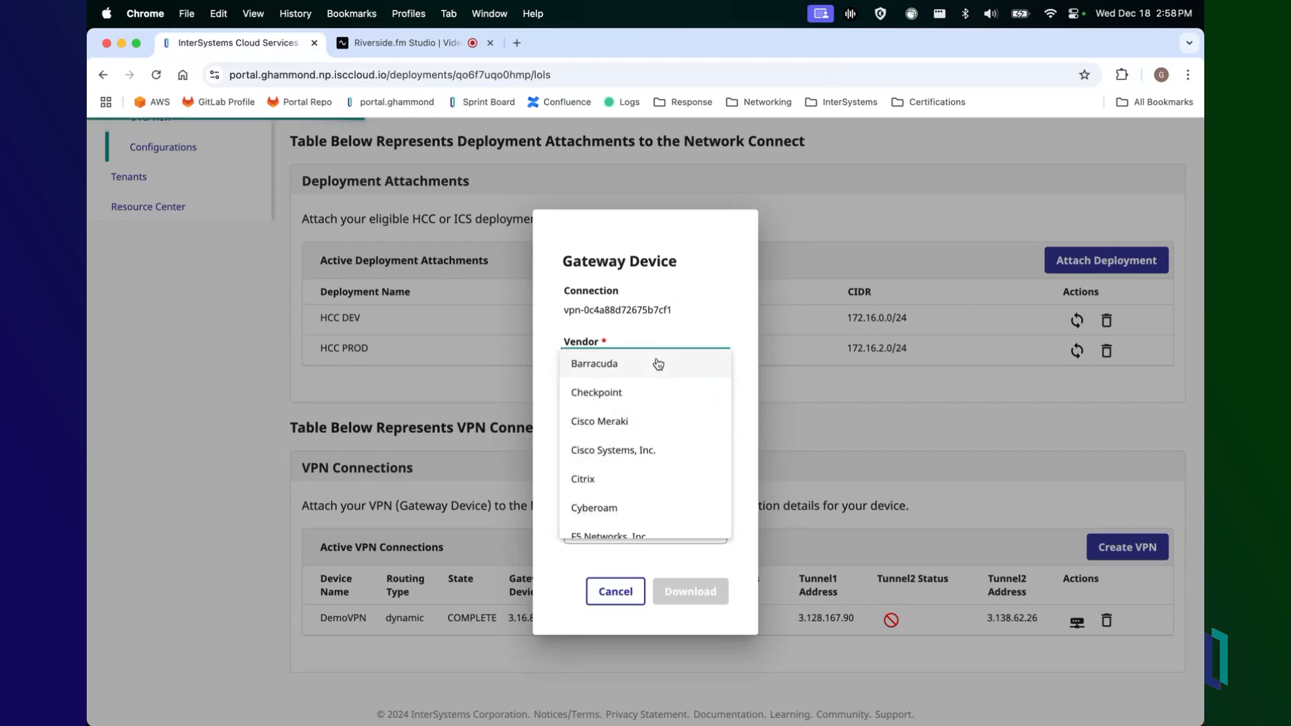
{"action": "scroll", "coordinate": [658, 364], "scroll_direction": "down", "scroll_amount": 5}
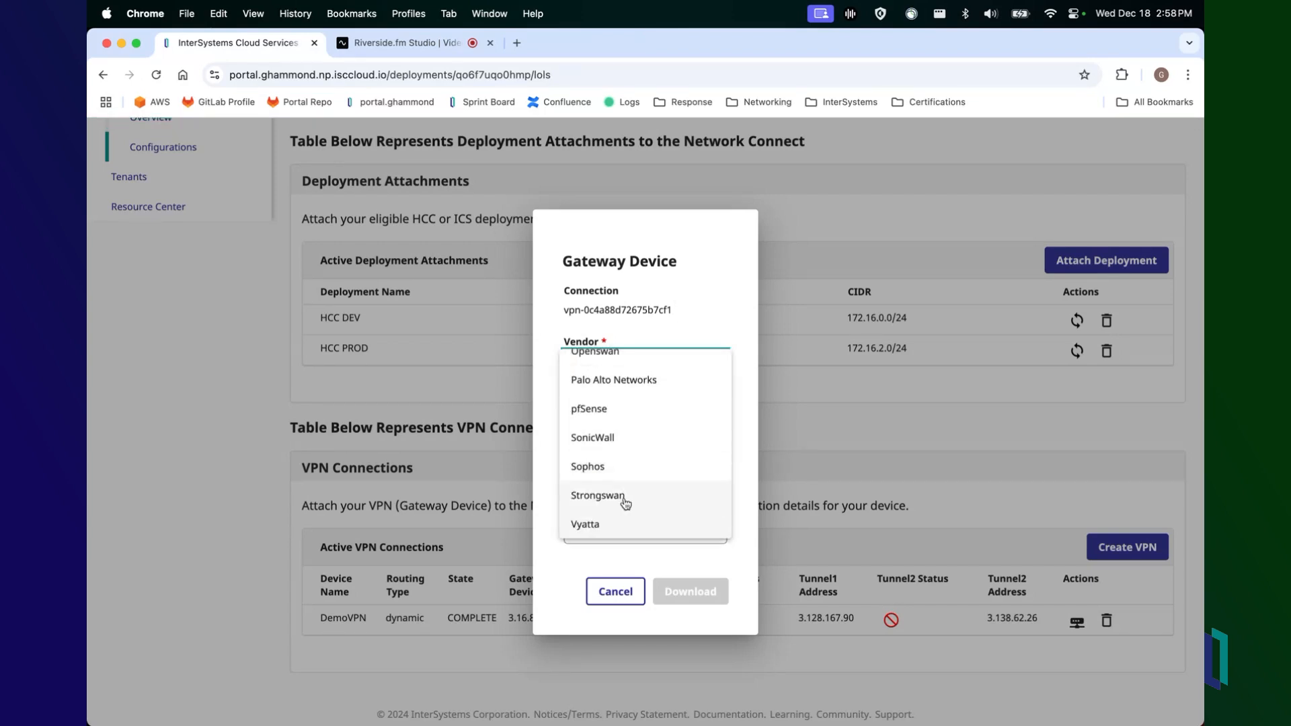
{"action": "left_click", "coordinate": [619, 522]}
{"action": "left_click", "coordinate": [651, 420]}
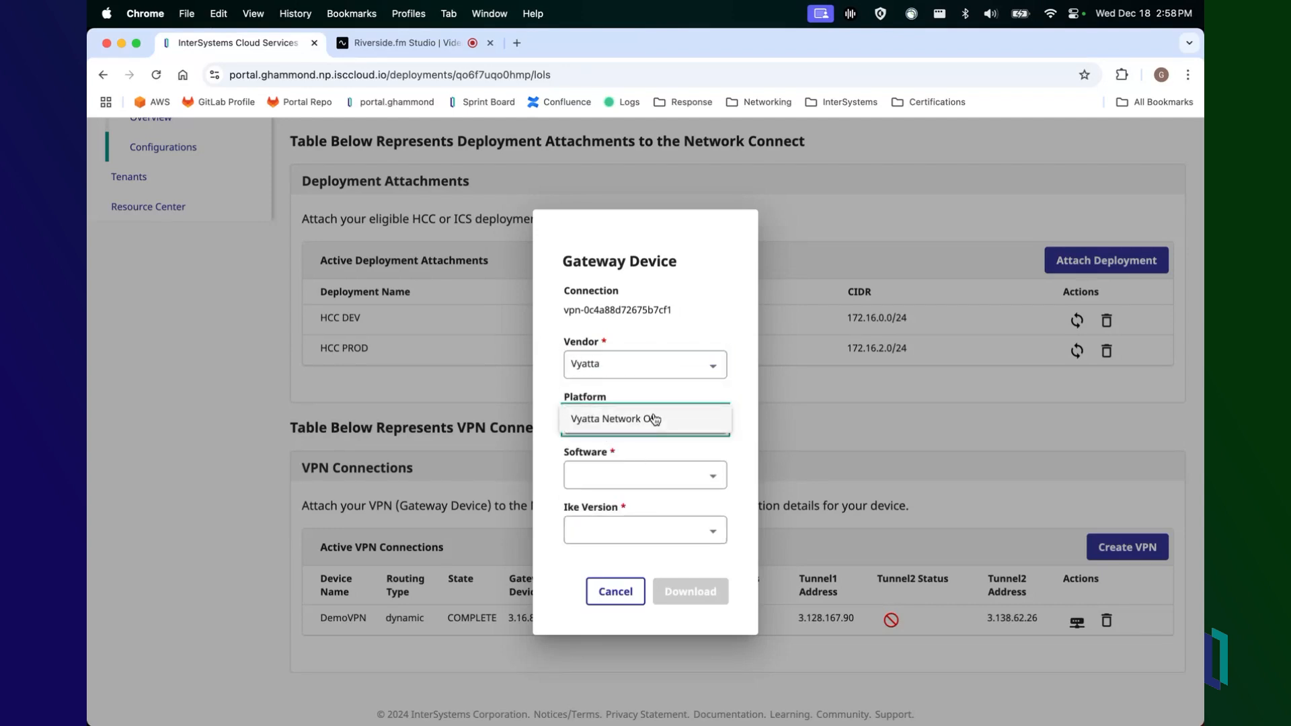
{"action": "left_click", "coordinate": [642, 421]}
Select the software and IKE version for the Vyatta gateway and download the VPN configuration file.
{"action": "left_click", "coordinate": [623, 474]}
{"action": "left_click", "coordinate": [619, 474]}
{"action": "left_click", "coordinate": [613, 531]}
{"action": "left_click", "coordinate": [619, 531]}
{"action": "left_click", "coordinate": [688, 588]}
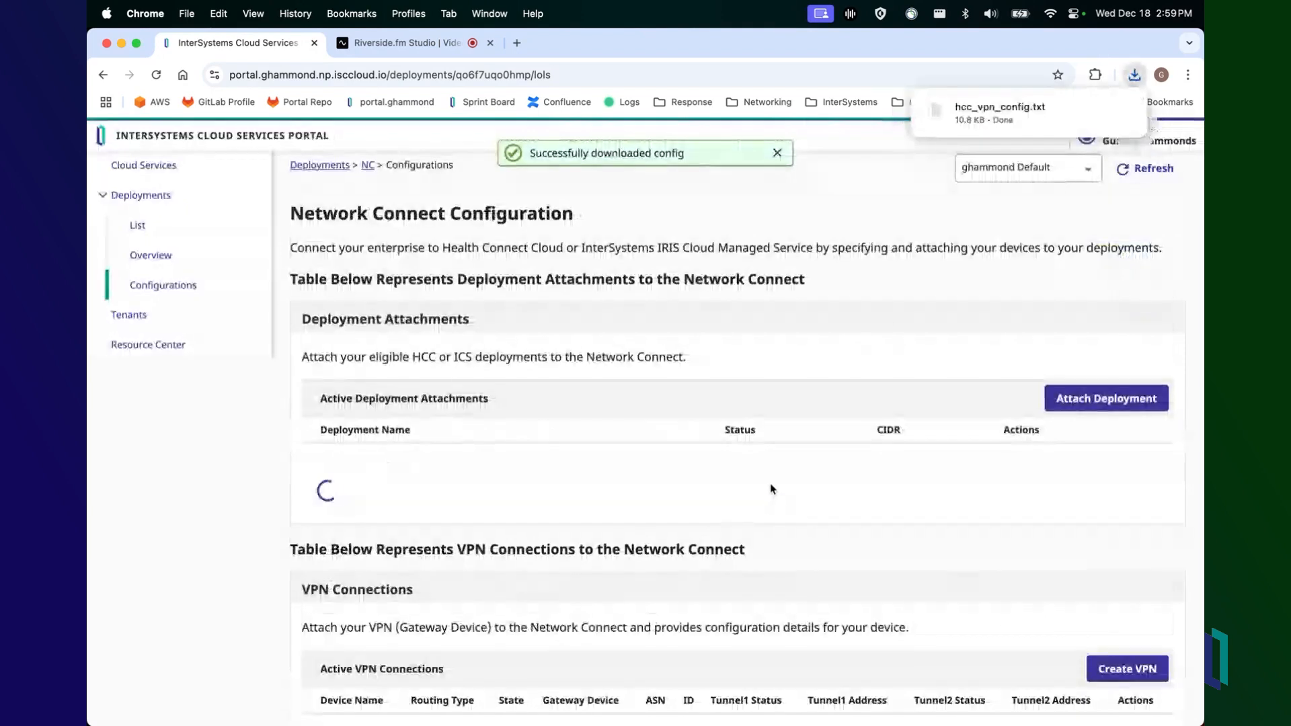
Open the downloaded hcc_vpn_config.txt in TextEdit and read through the configuration of both IPSec tunnels.
{"action": "scroll", "coordinate": [850, 281], "scroll_direction": "down", "scroll_amount": 2}
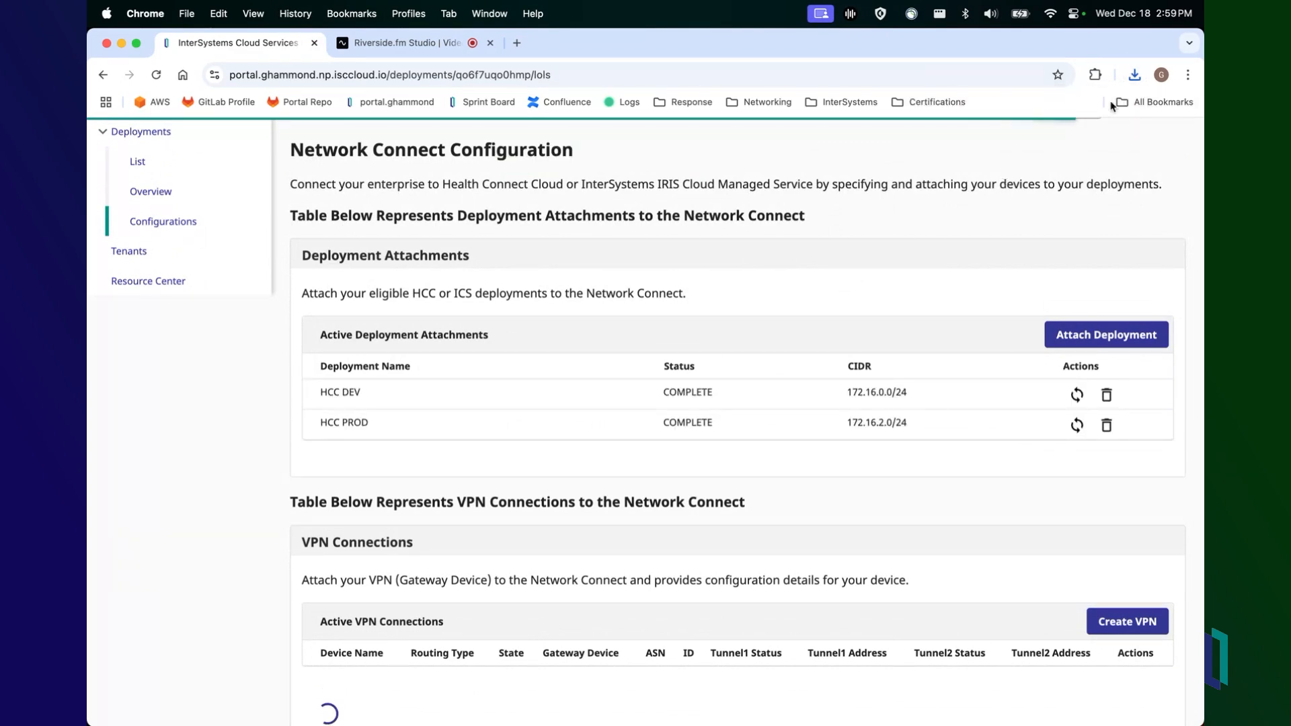
{"action": "left_click", "coordinate": [1135, 74]}
{"action": "left_click", "coordinate": [1052, 142]}
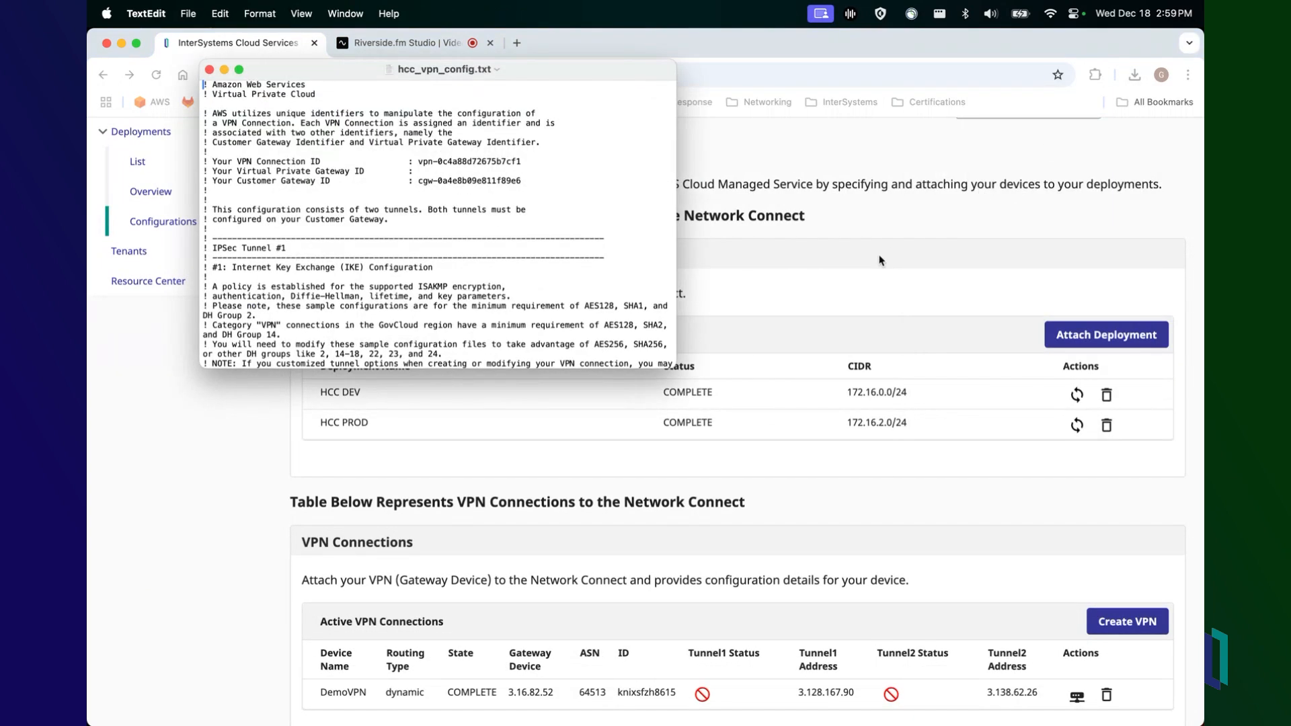
{"action": "scroll", "coordinate": [541, 242], "scroll_direction": "down", "scroll_amount": 10}
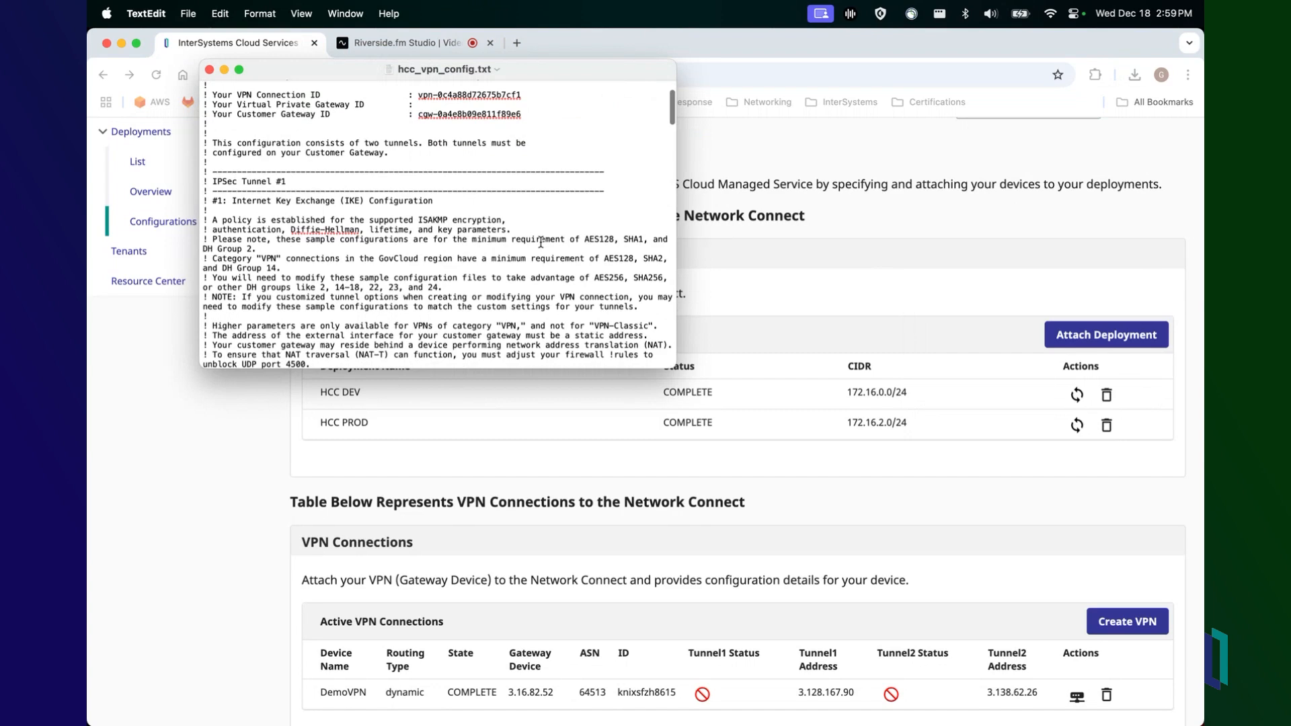
{"action": "scroll", "coordinate": [541, 242], "scroll_direction": "down", "scroll_amount": 15}
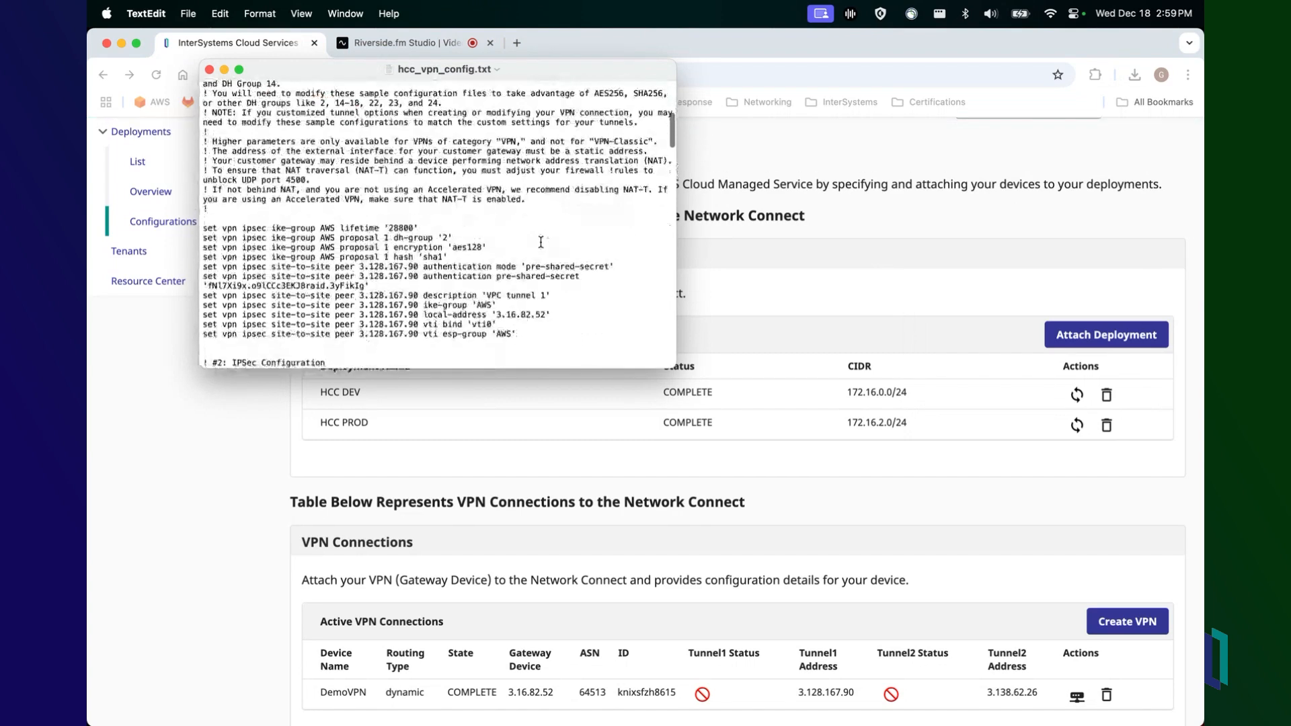
{"action": "scroll", "coordinate": [541, 242], "scroll_direction": "down", "scroll_amount": 20}
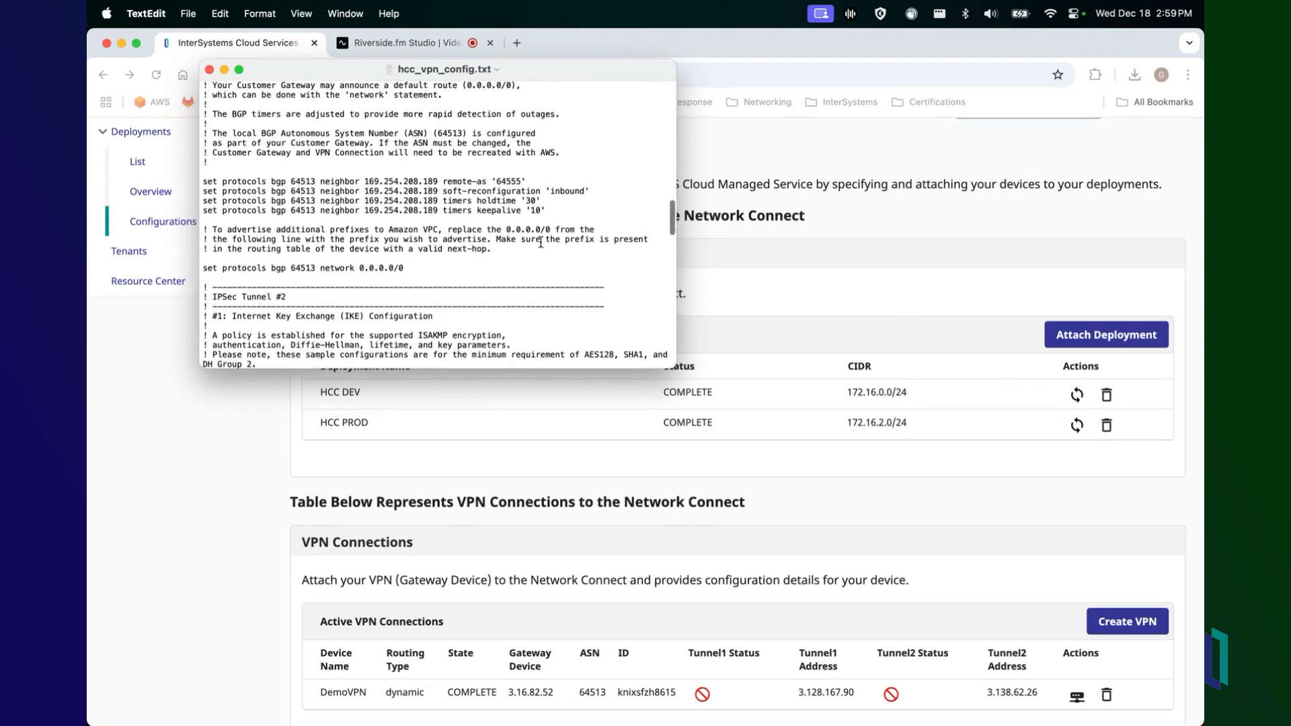
{"action": "scroll", "coordinate": [540, 242], "scroll_direction": "down", "scroll_amount": 12}
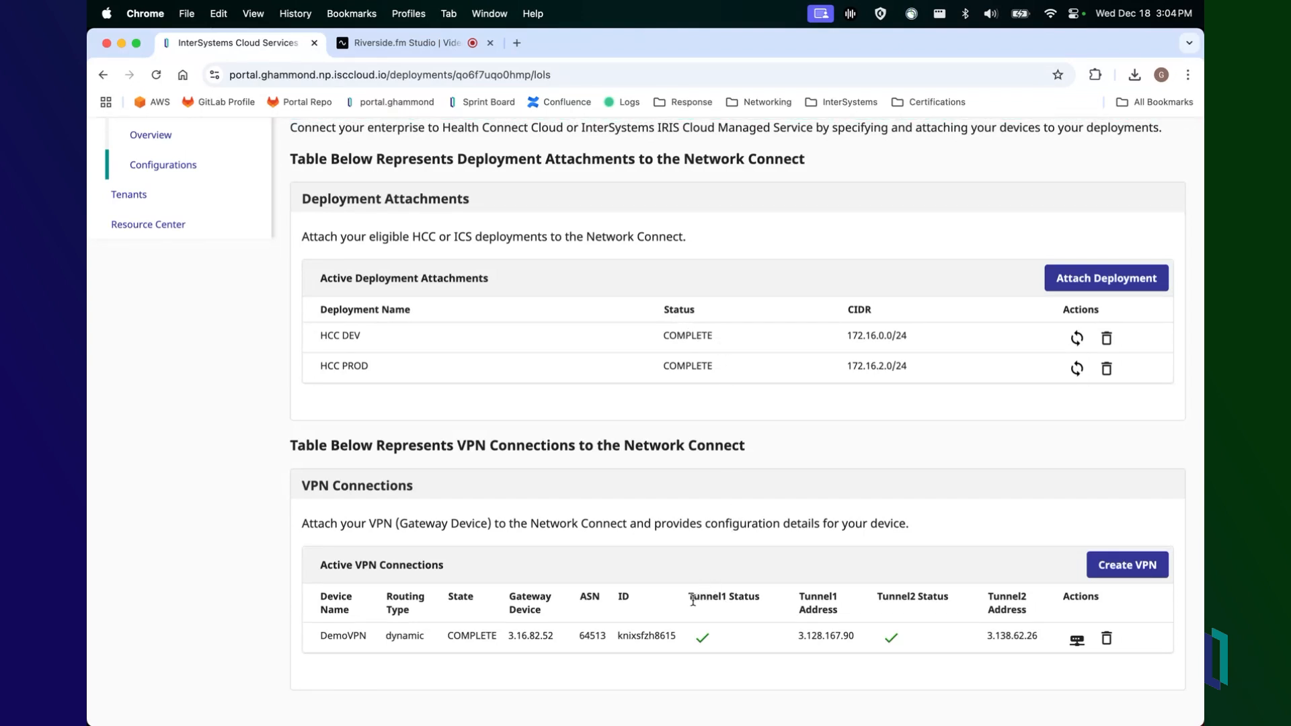
Check the status of both DemoVPN tunnels on the Network Connect configuration page in Chrome.
{"action": "mouse_move", "coordinate": [904, 632]}
{"action": "scroll", "coordinate": [727, 618], "scroll_direction": "down", "scroll_amount": 1}
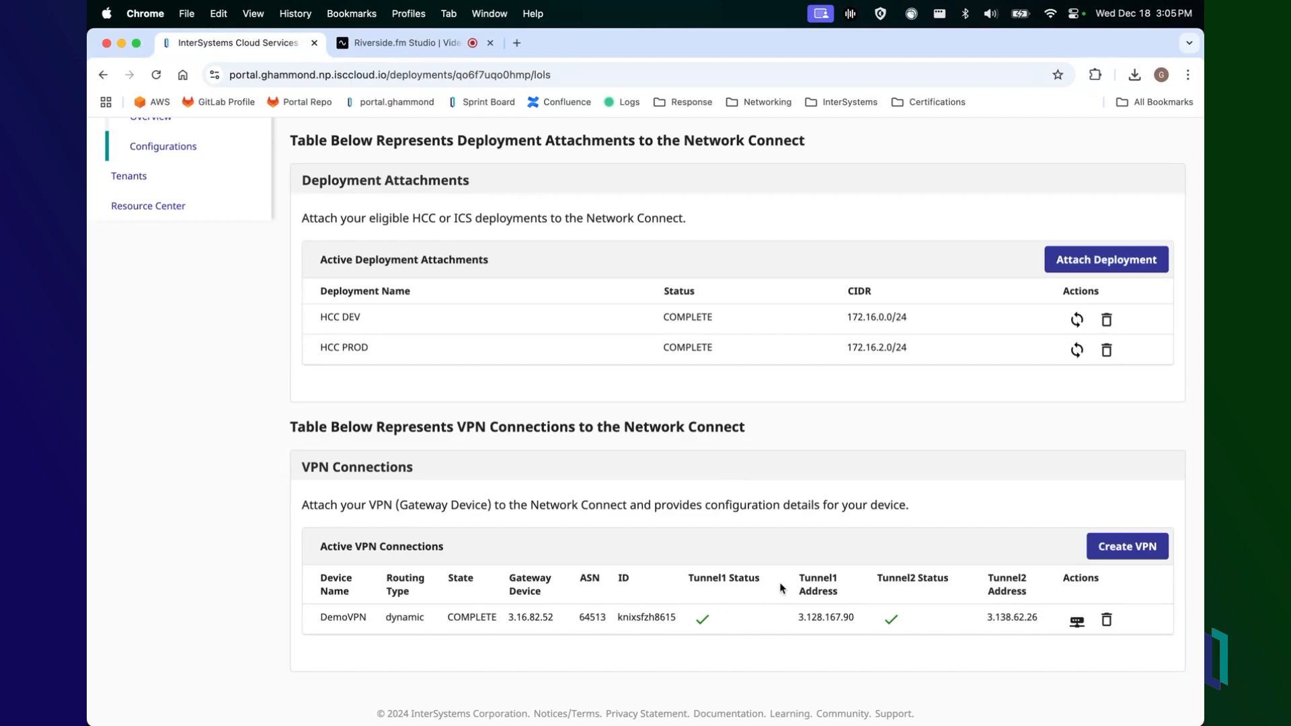